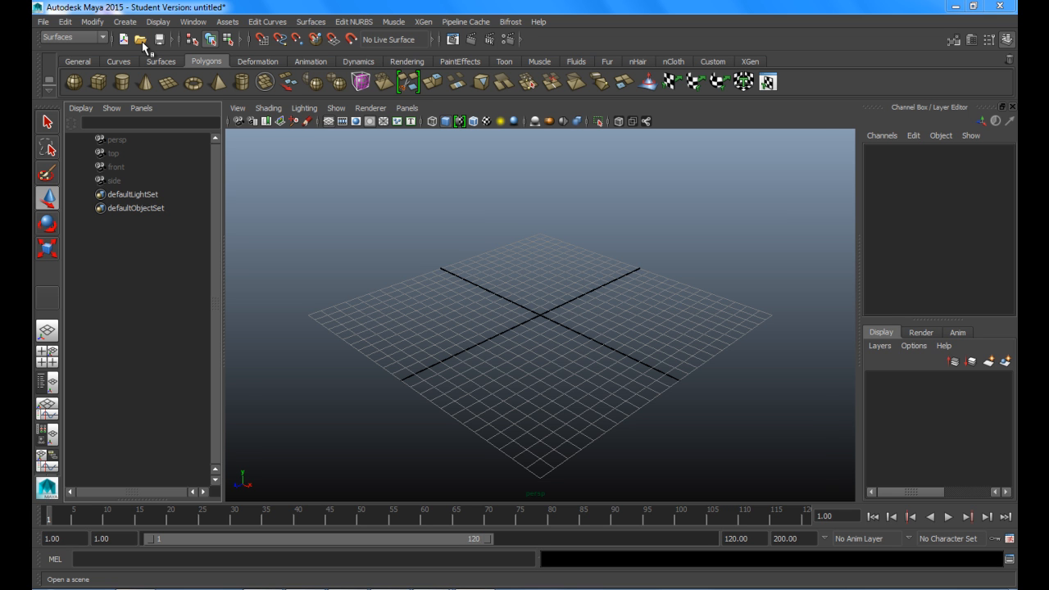
- Open the scene Cube.ma from the Tutorial_01 scenes folder without saving the untitled scene
click(142, 41)
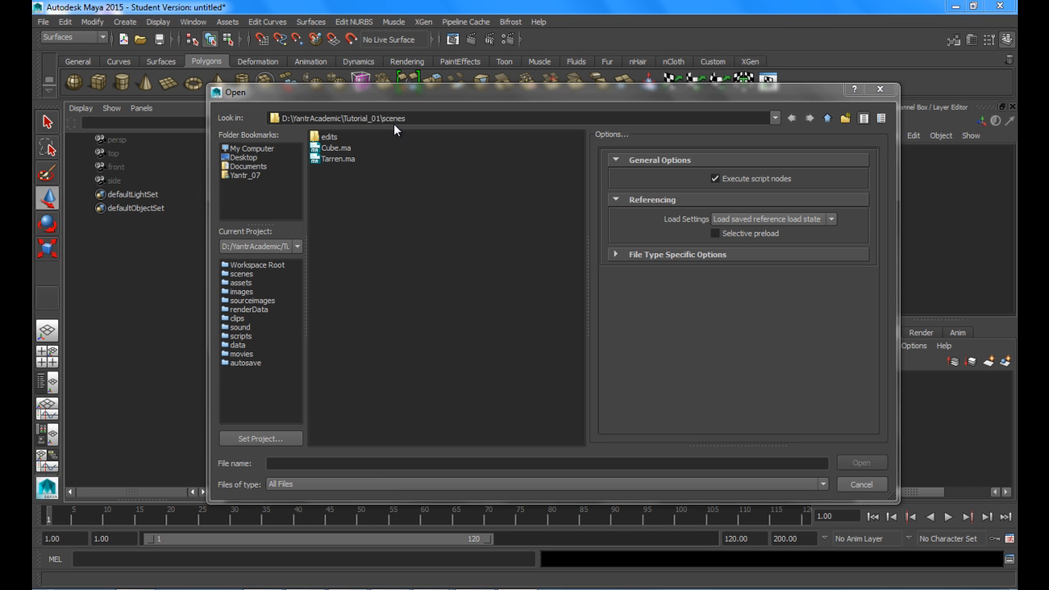
click(339, 148)
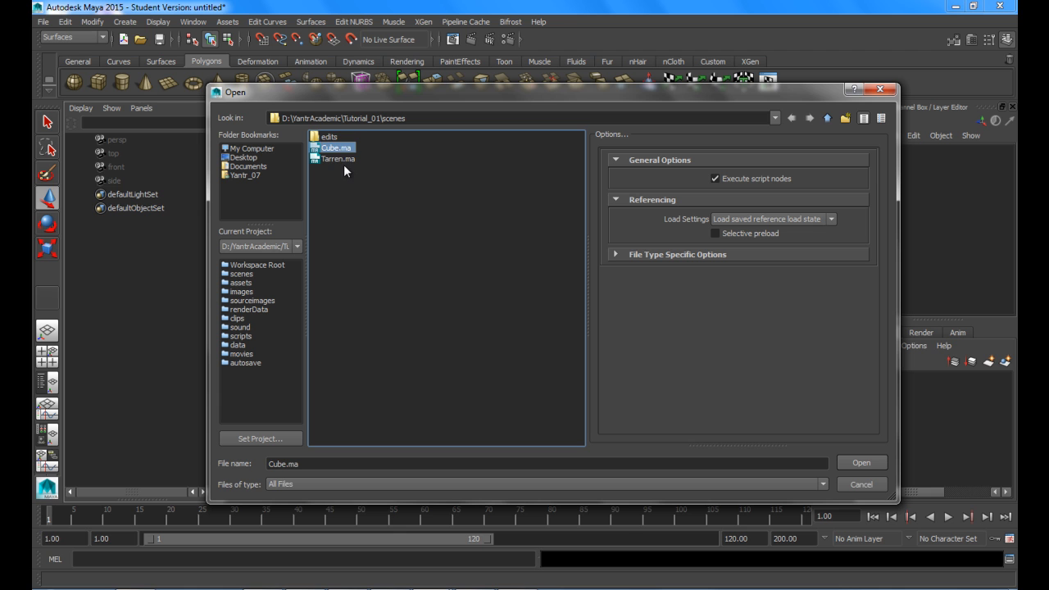
click(338, 159)
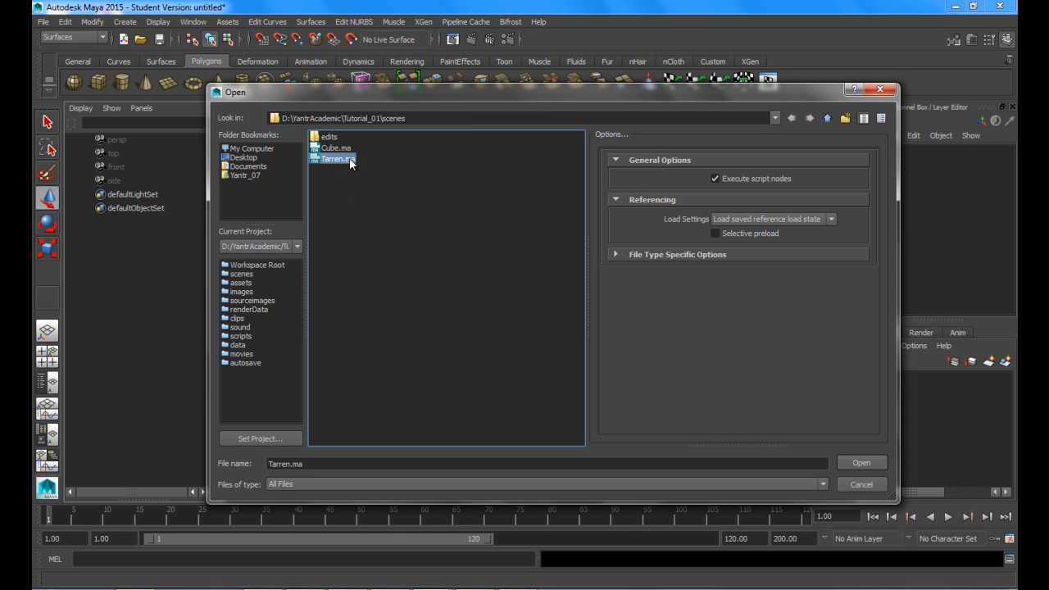
click(340, 147)
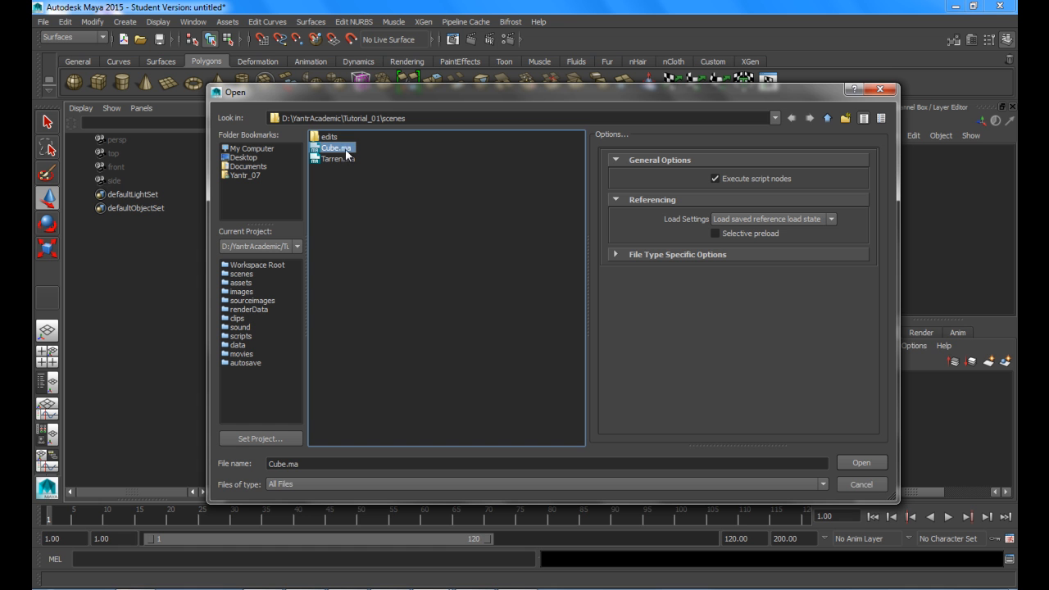
click(875, 463)
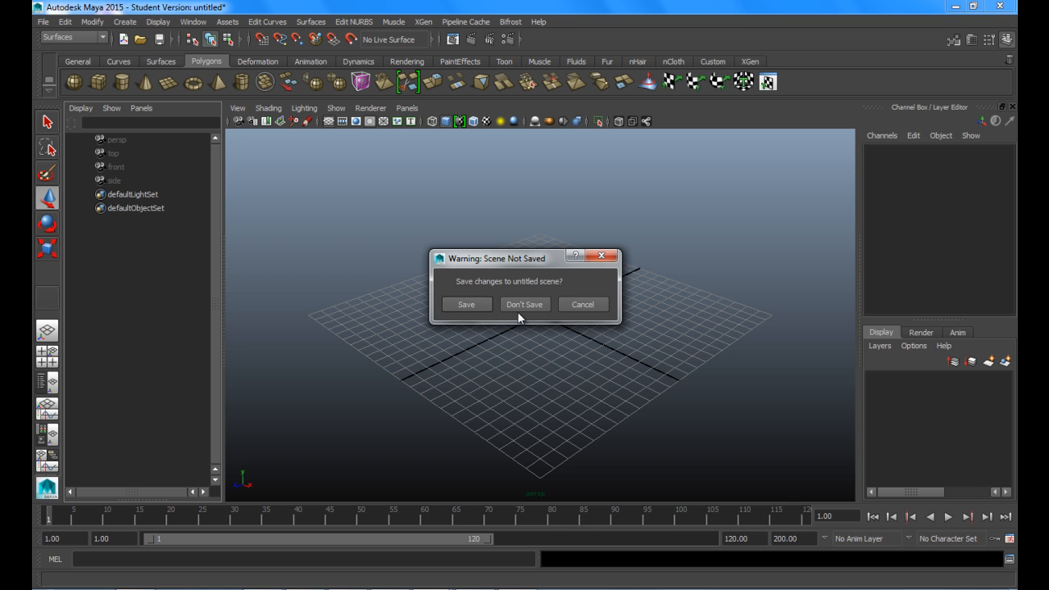
click(526, 304)
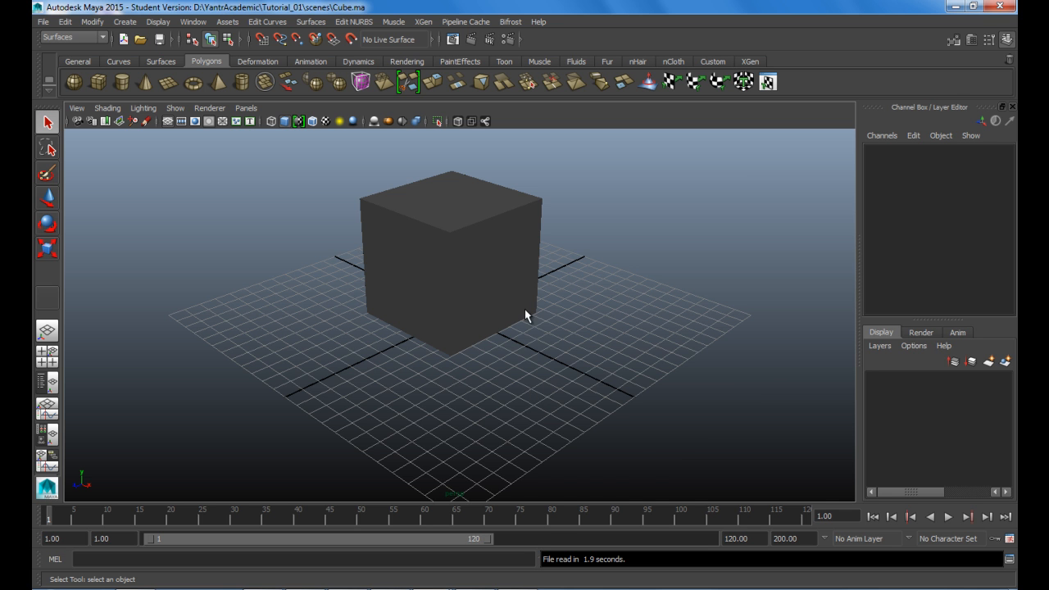
alt+middle_drag(542, 319, 580, 364)
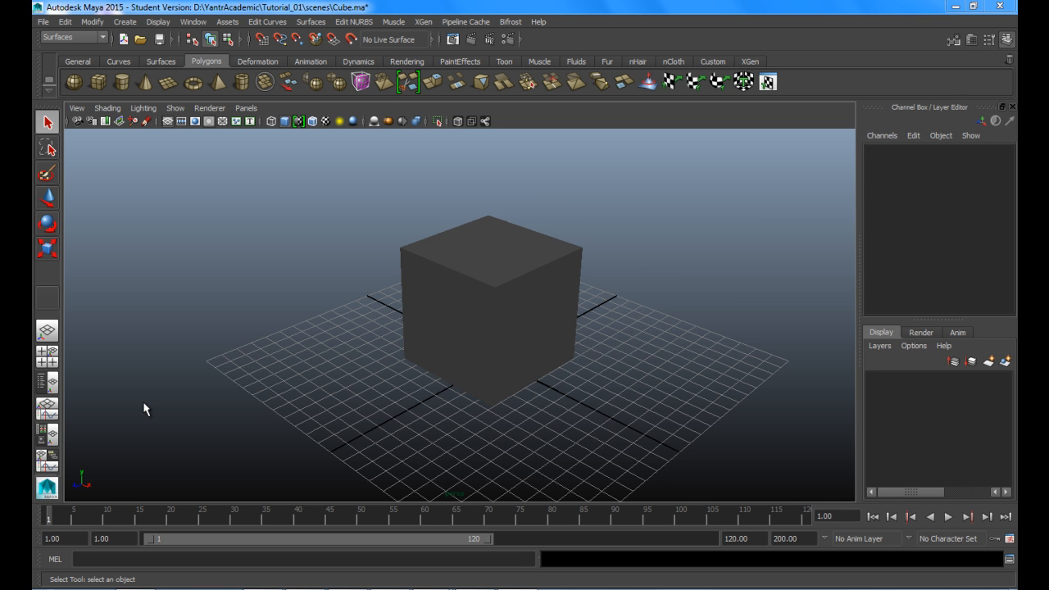
- Show the Outliner beside the perspective view and move nurbsCube1 along X to about -20.6
click(49, 383)
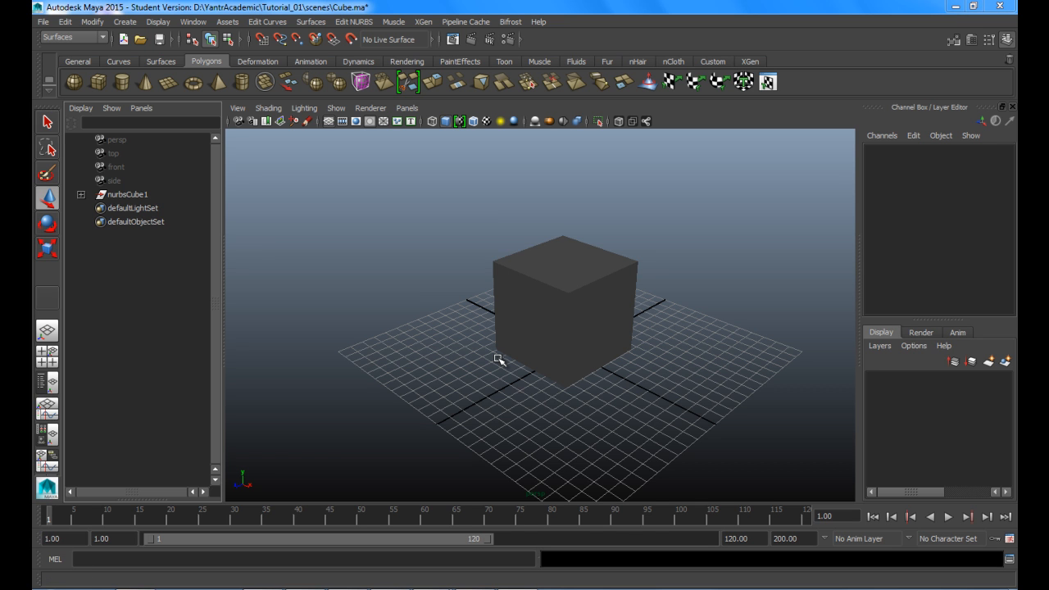
click(137, 196)
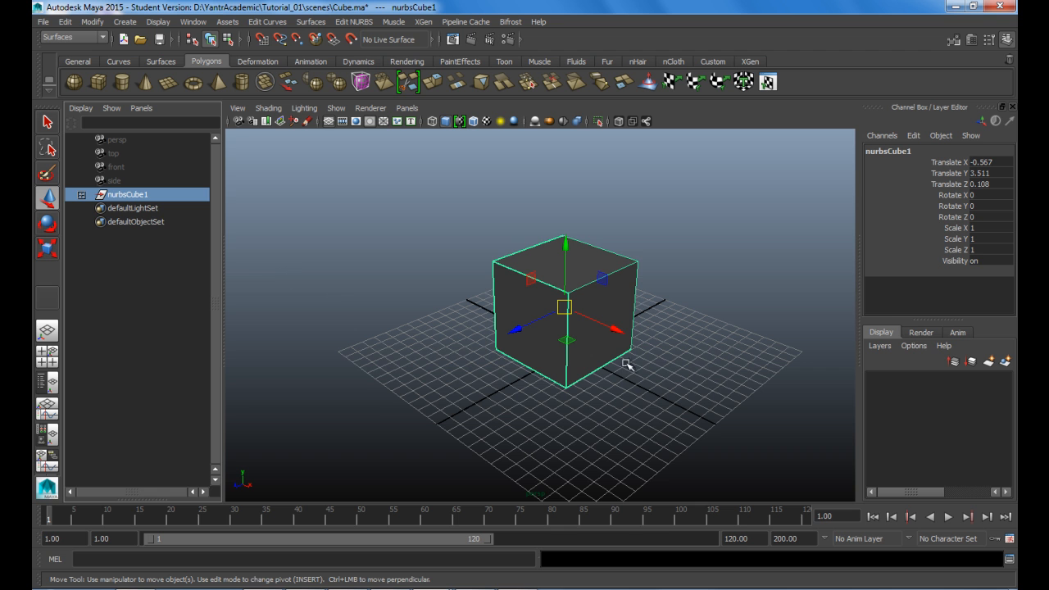
drag(615, 330, 418, 283)
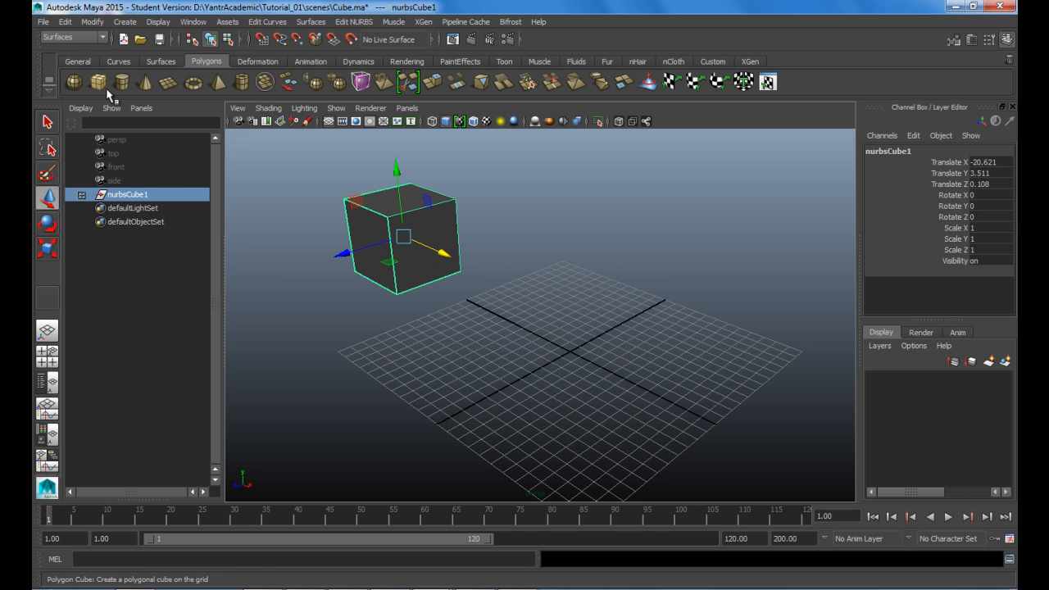
- Create a polygon sphere at the grid centre and a smaller polygon cube near the grid's front-left edge
click(74, 82)
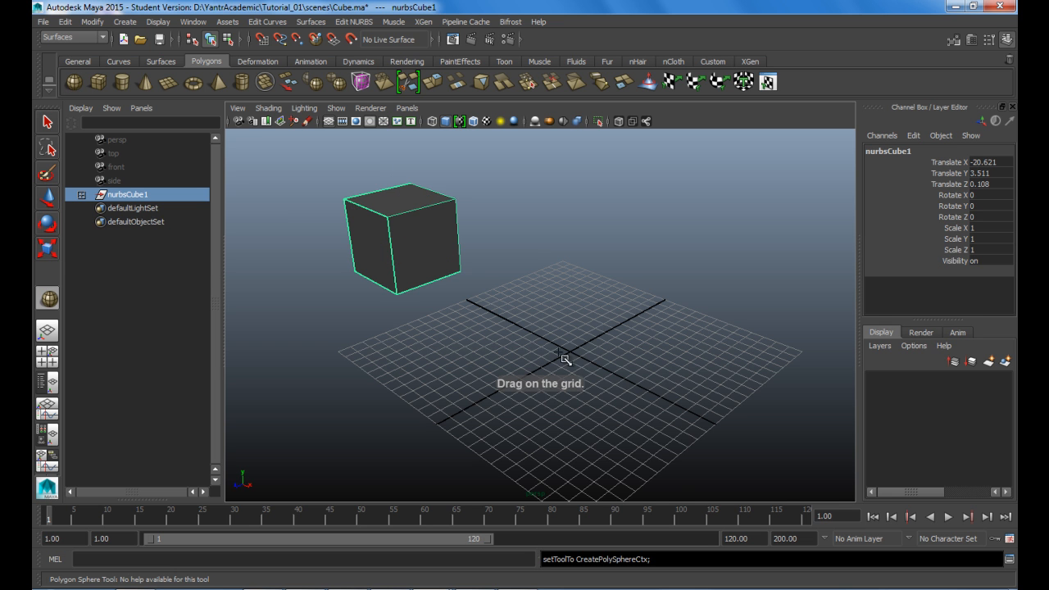
drag(565, 356, 599, 375)
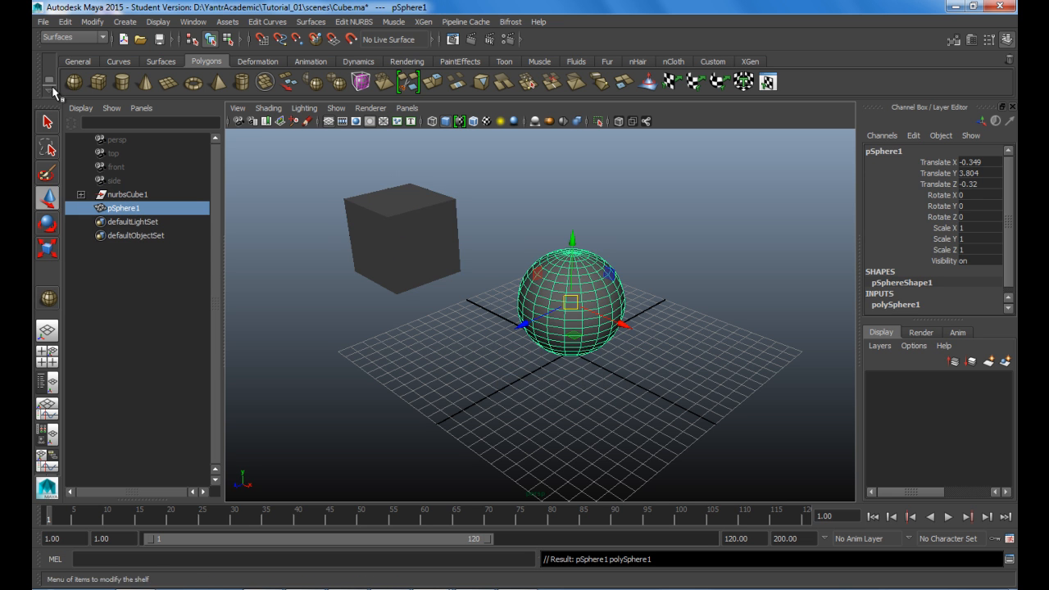
click(98, 85)
mouse_move(440, 404)
mouse_down()
mouse_move(459, 424)
mouse_move(450, 414)
mouse_up()
- Select pSphere1 and pCube1 in turn by name to match them with the viewport objects, and clear the selection
click(125, 210)
click(131, 222)
click(136, 209)
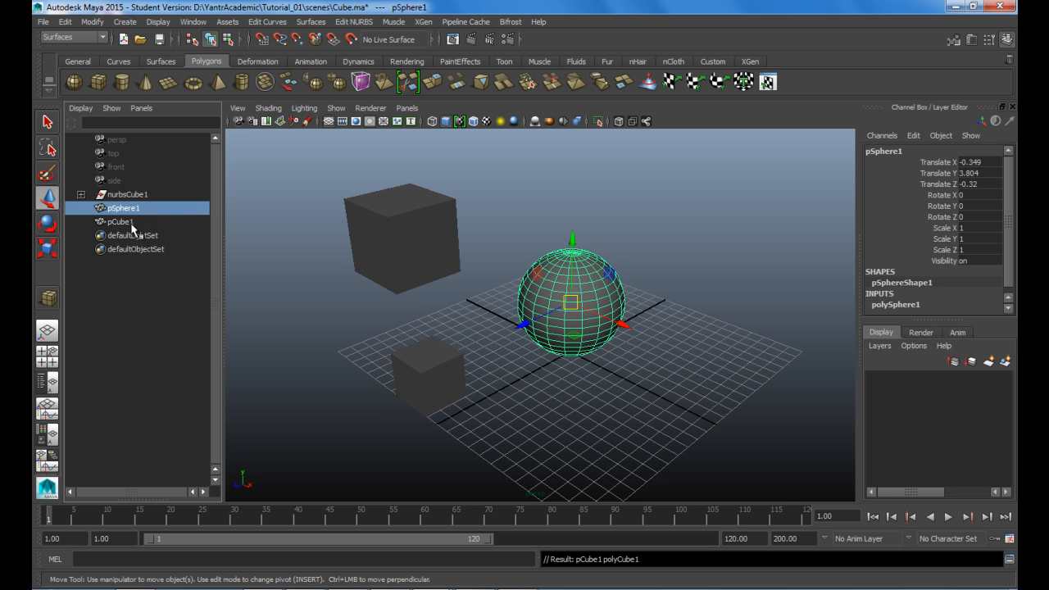
click(131, 223)
click(598, 383)
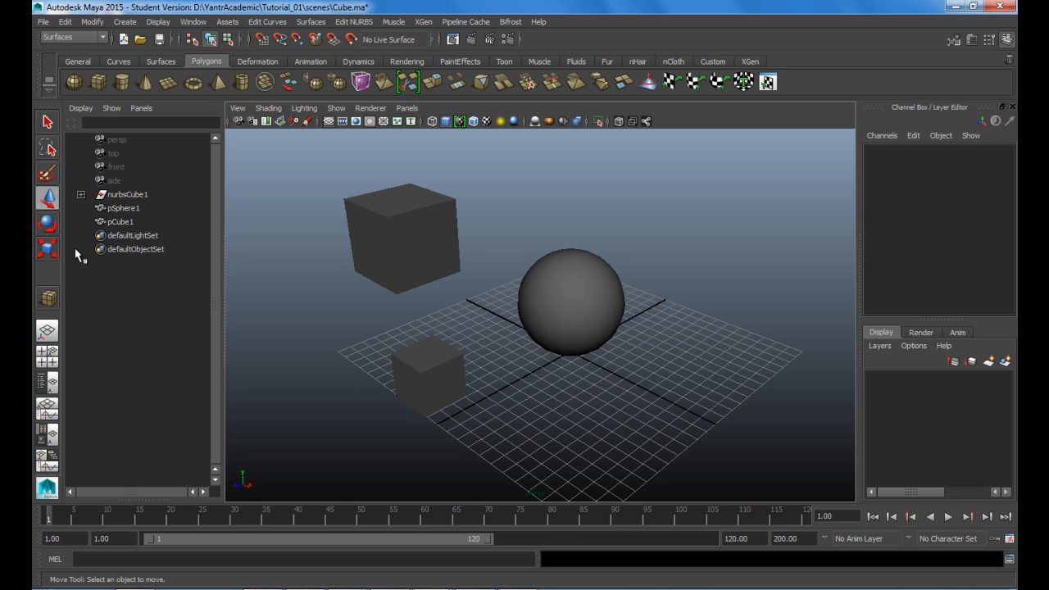
- Rename pSphere1 as Sphere
double_click(129, 209)
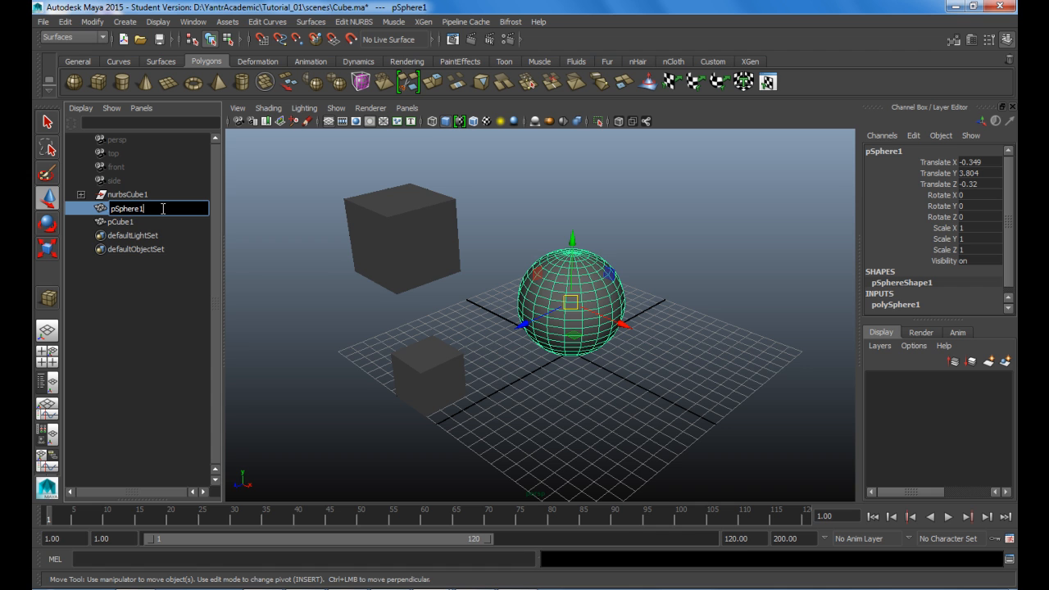
key(BackSpace)
key(Delete)
click(144, 222)
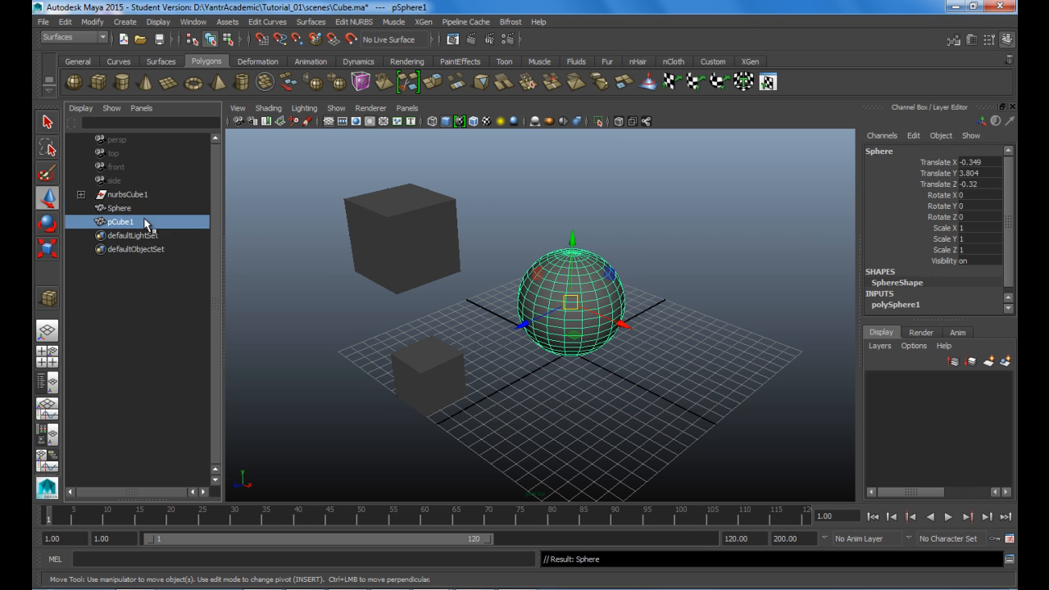
- Rename pCube1 as Cube
double_click(145, 222)
click(179, 223)
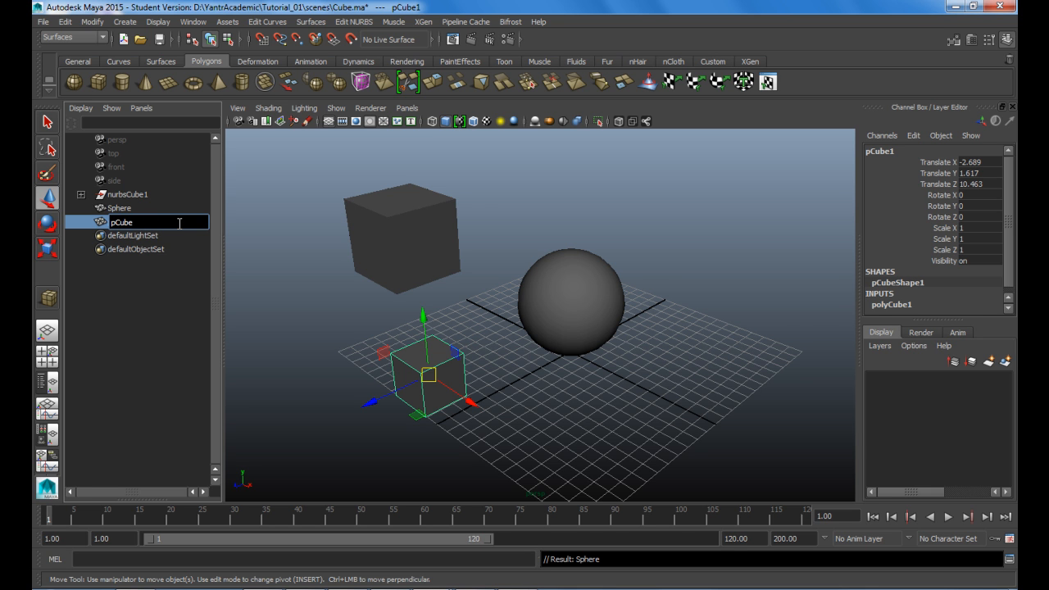
key(Home)
key(Delete)
key(Return)
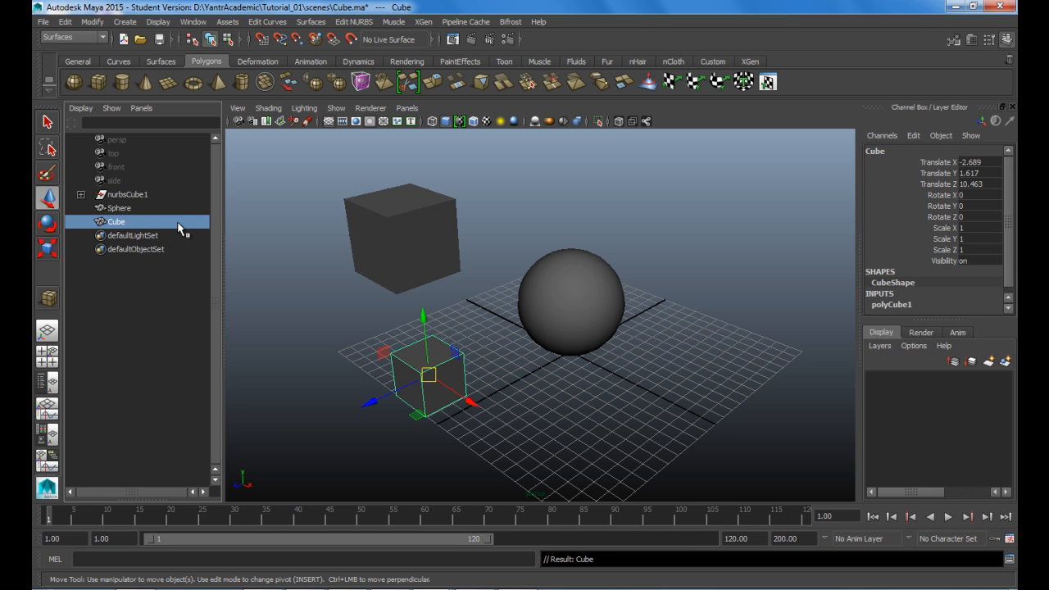
- Delete nurbsCube1 from the scene
click(126, 197)
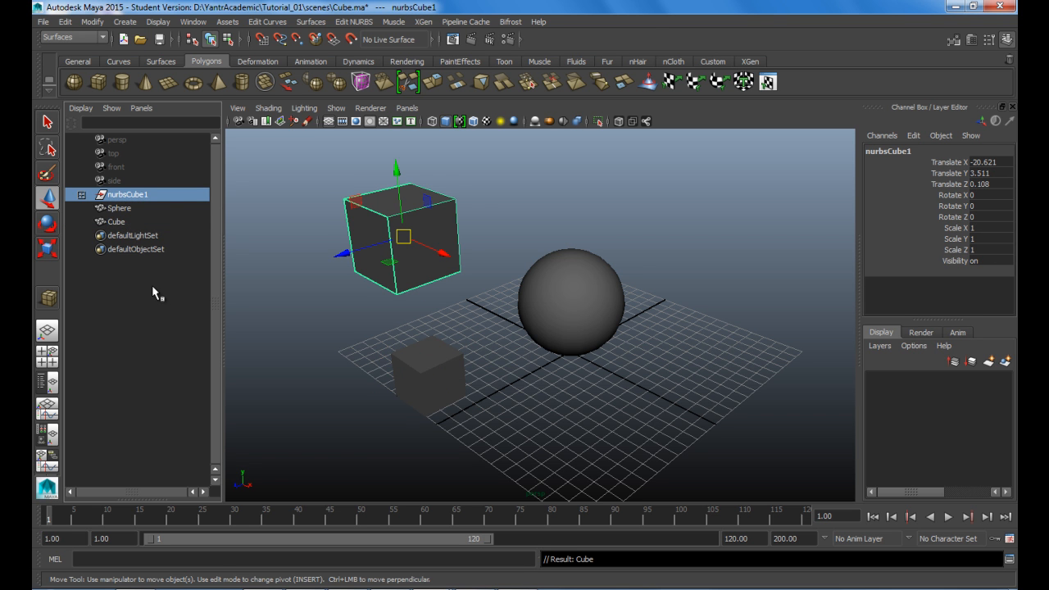
key(Delete)
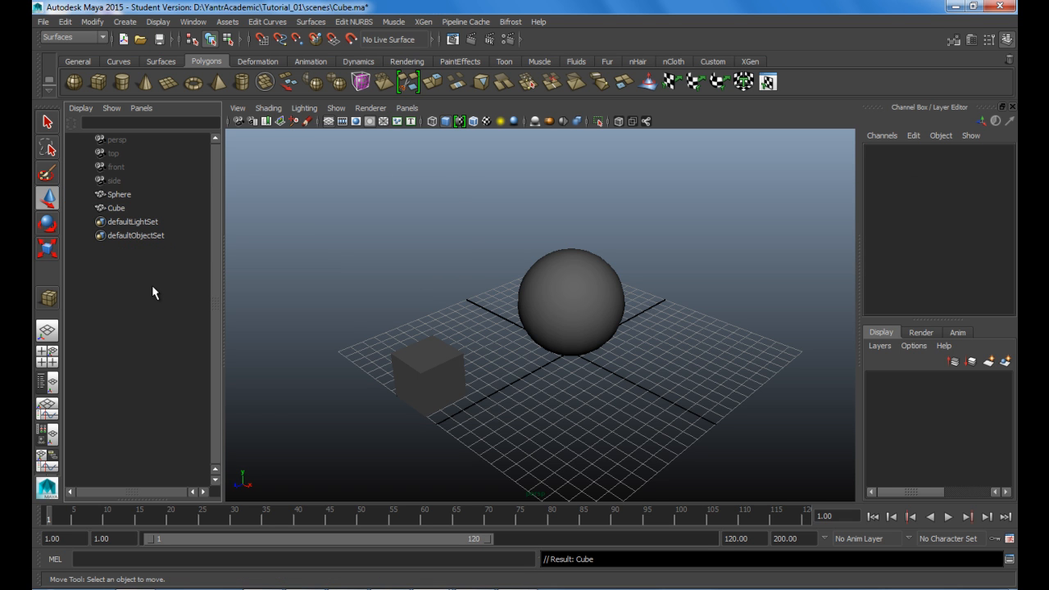
- Move the Cube to about X -5.5, Z 8.6 and the Sphere to about X 7.9, Z -5.6, and clear the selection
click(414, 374)
drag(373, 405, 465, 385)
click(565, 345)
drag(623, 325, 714, 410)
drag(622, 370, 662, 342)
click(438, 389)
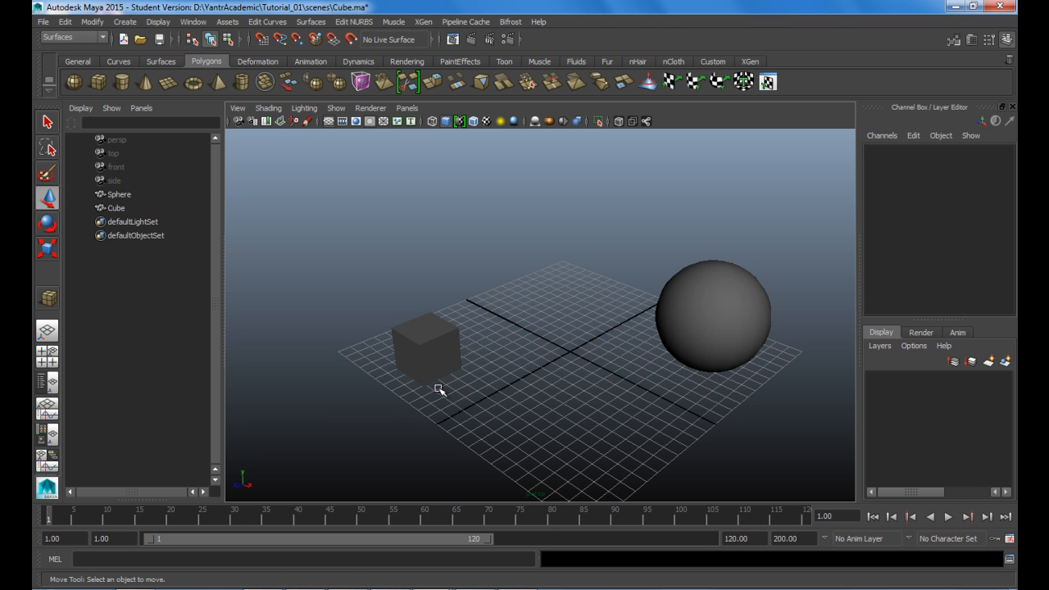
- Select the Cube and the Sphere by name in the Outliner, and deselect everything
click(434, 373)
click(131, 222)
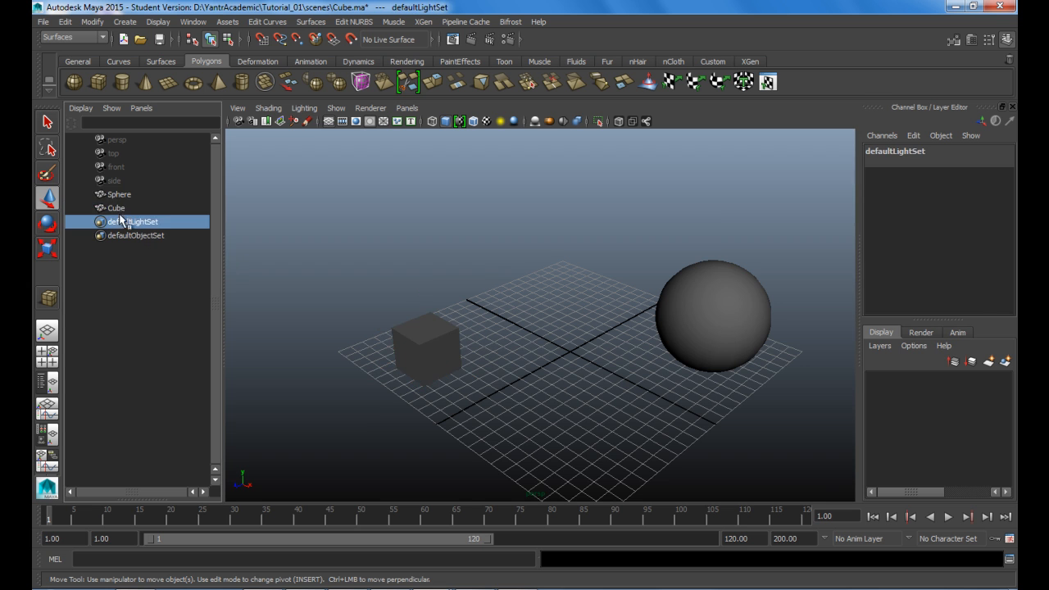
click(116, 208)
click(119, 194)
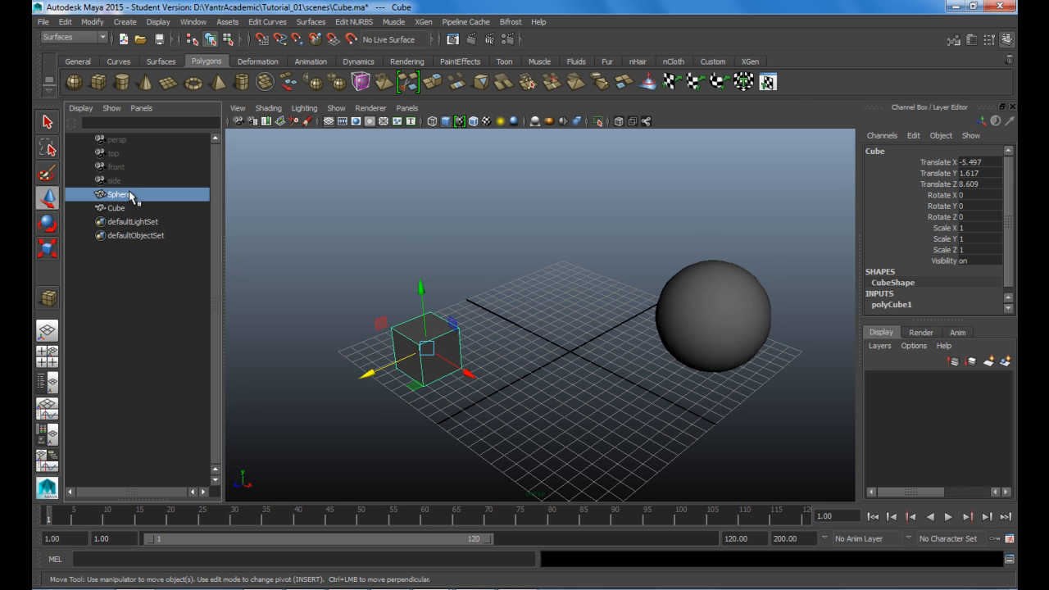
click(457, 295)
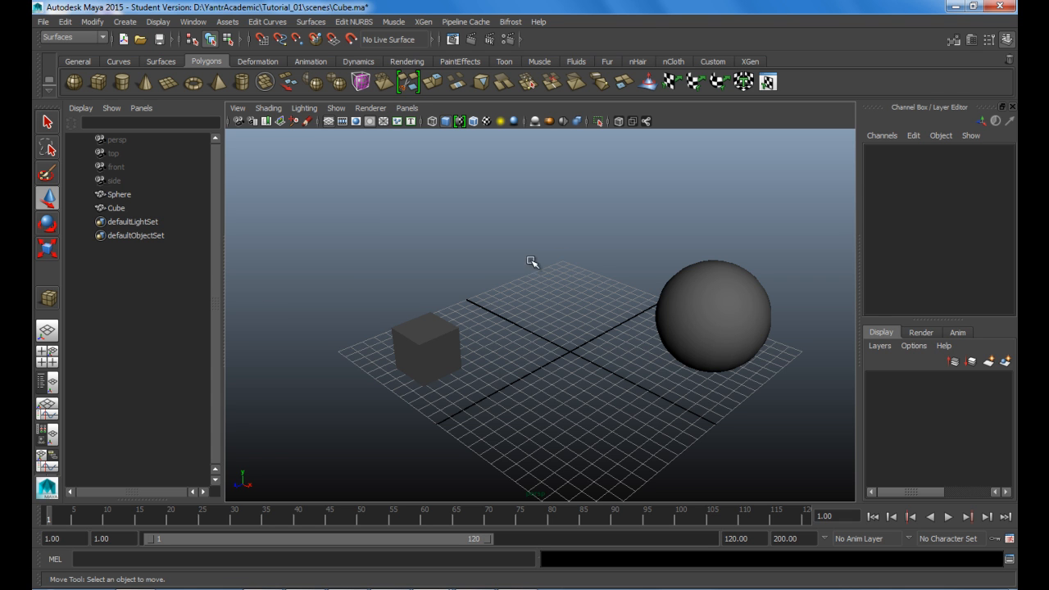
- Replace the Outliner with the Hypergraph Hierarchy and widen it to about half of the workspace
click(141, 109)
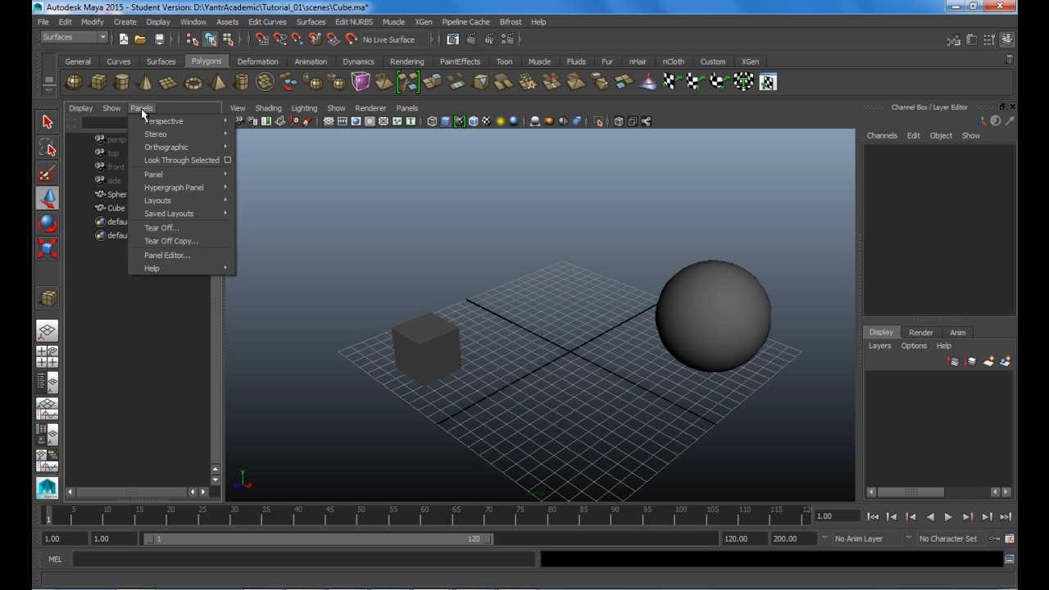
mouse_move(191, 176)
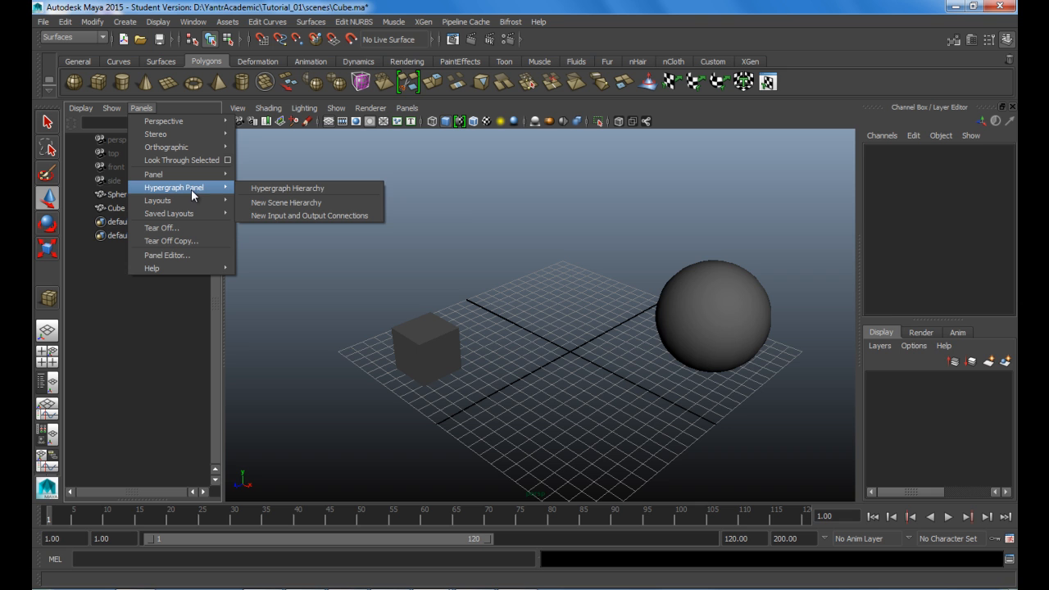
click(311, 190)
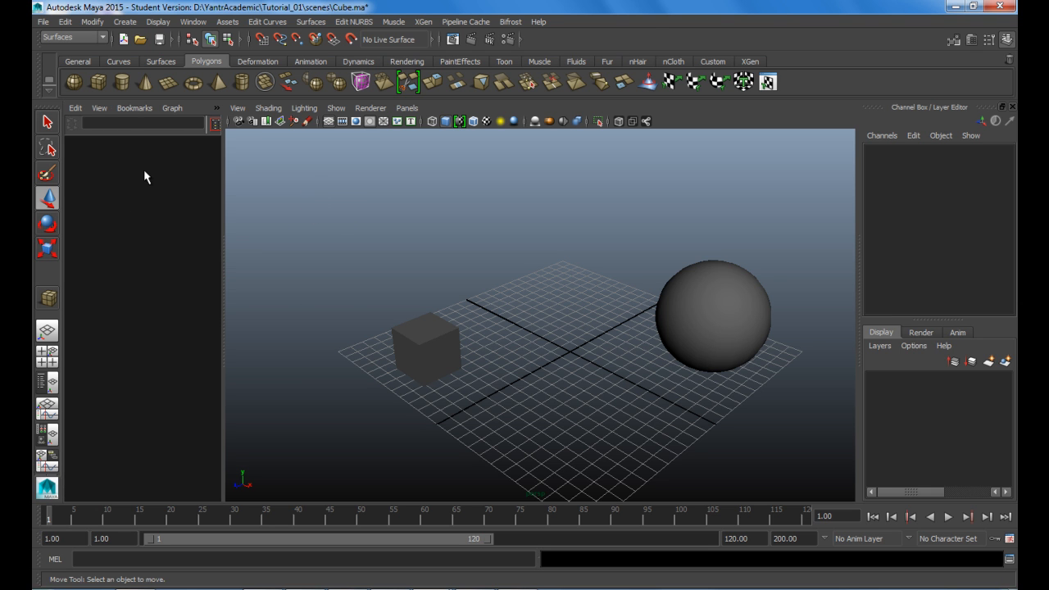
drag(221, 197, 471, 233)
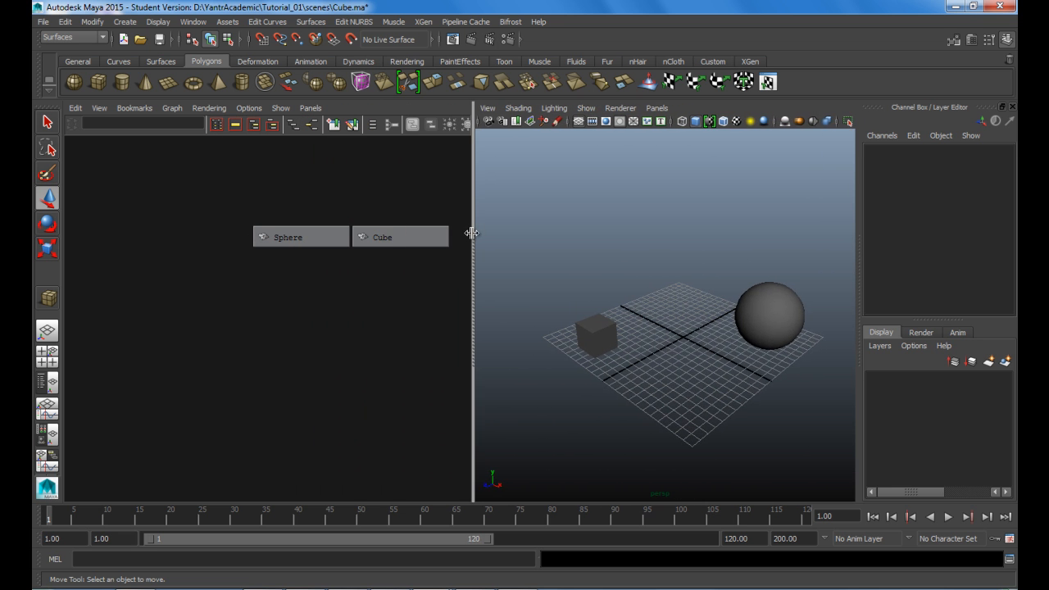
- Select the Sphere and Cube nodes alternately in the Hypergraph, and clear the selection
click(295, 242)
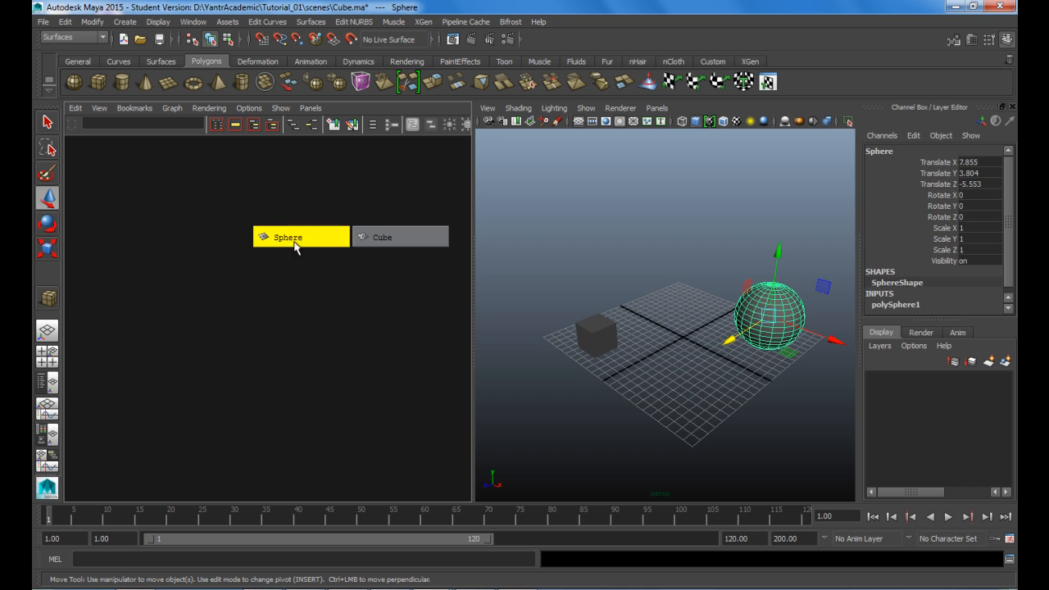
click(412, 245)
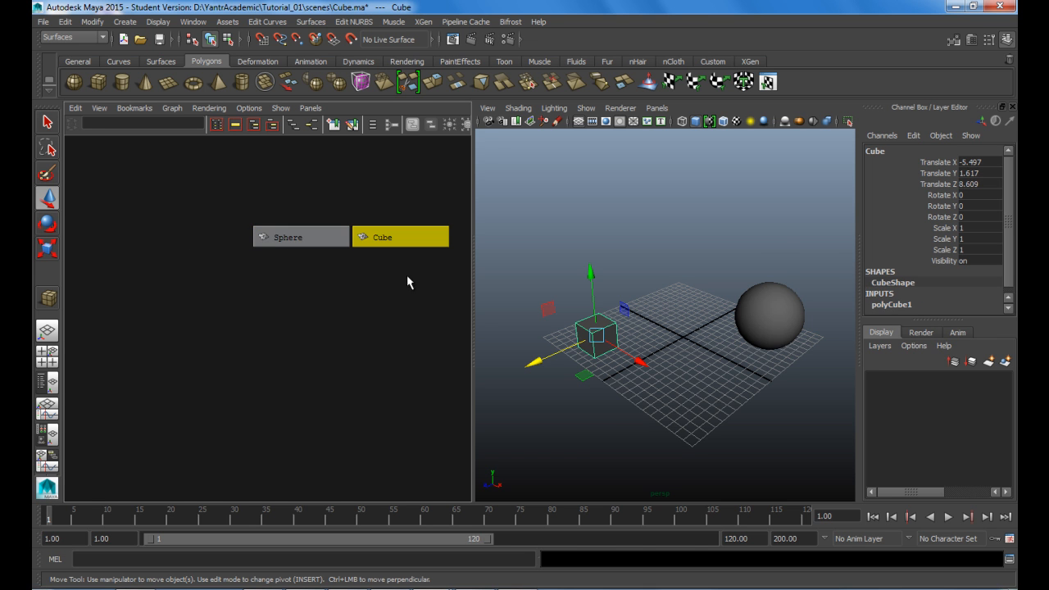
click(311, 239)
click(384, 237)
click(381, 336)
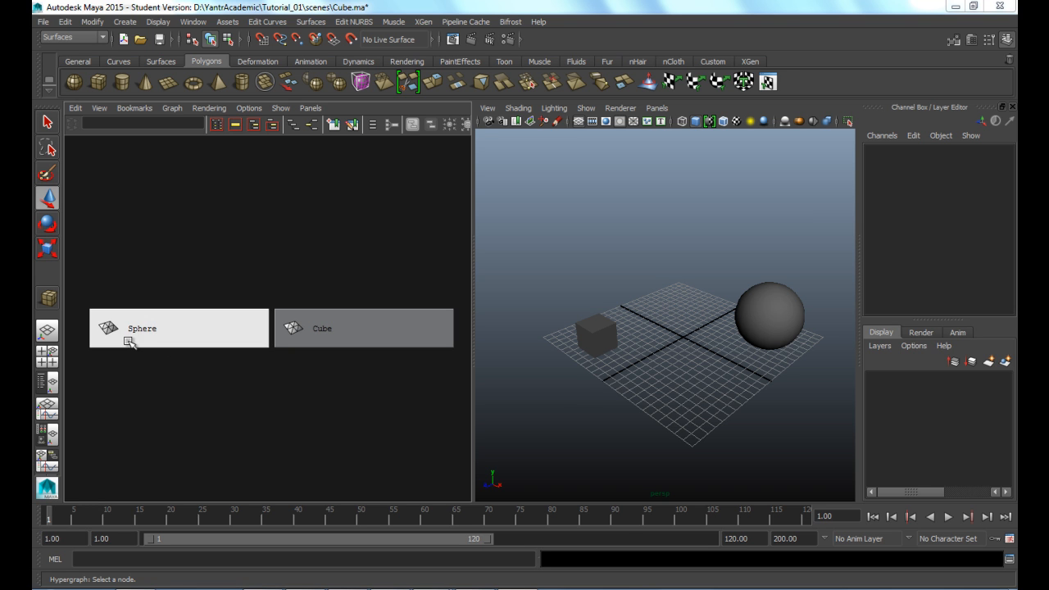
- Compare marquee selection with direct picking on the Sphere and Cube nodes, ending with the Sphere selected
drag(109, 243, 181, 401)
drag(333, 246, 401, 427)
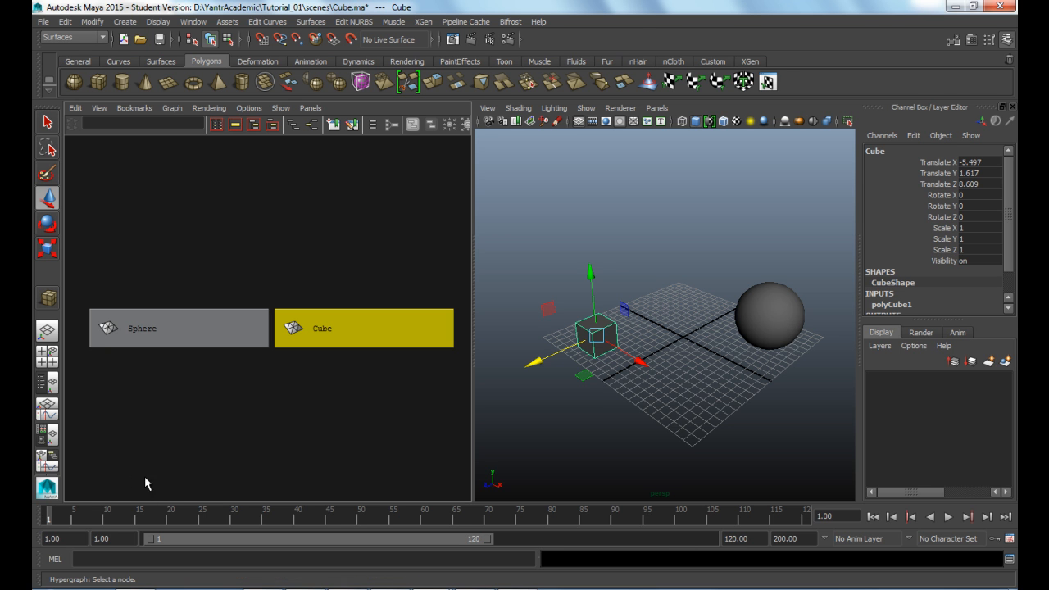
drag(96, 267, 186, 416)
drag(365, 229, 435, 472)
drag(112, 248, 214, 410)
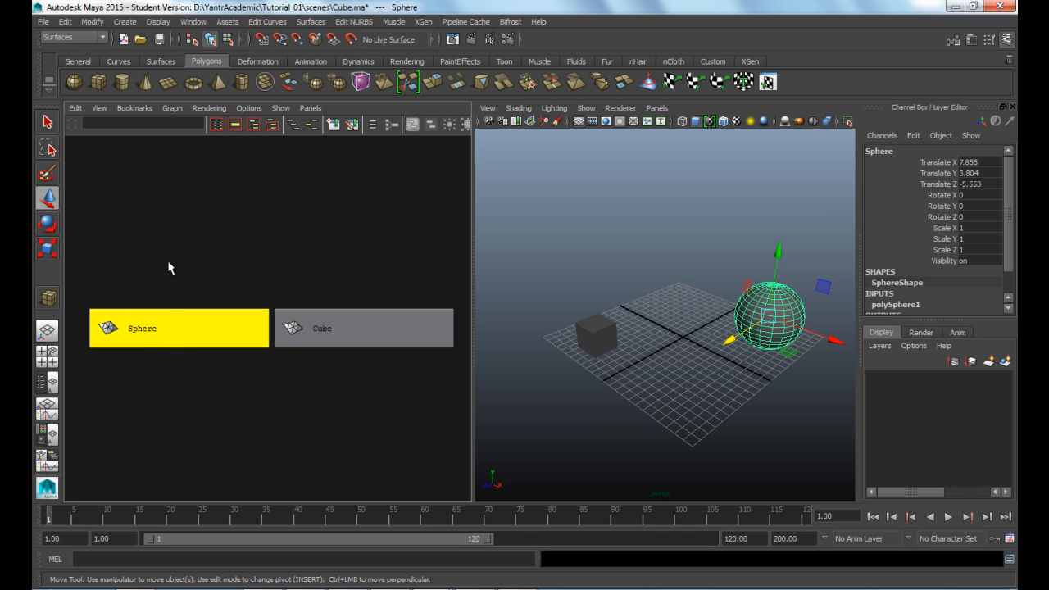
drag(313, 217, 407, 413)
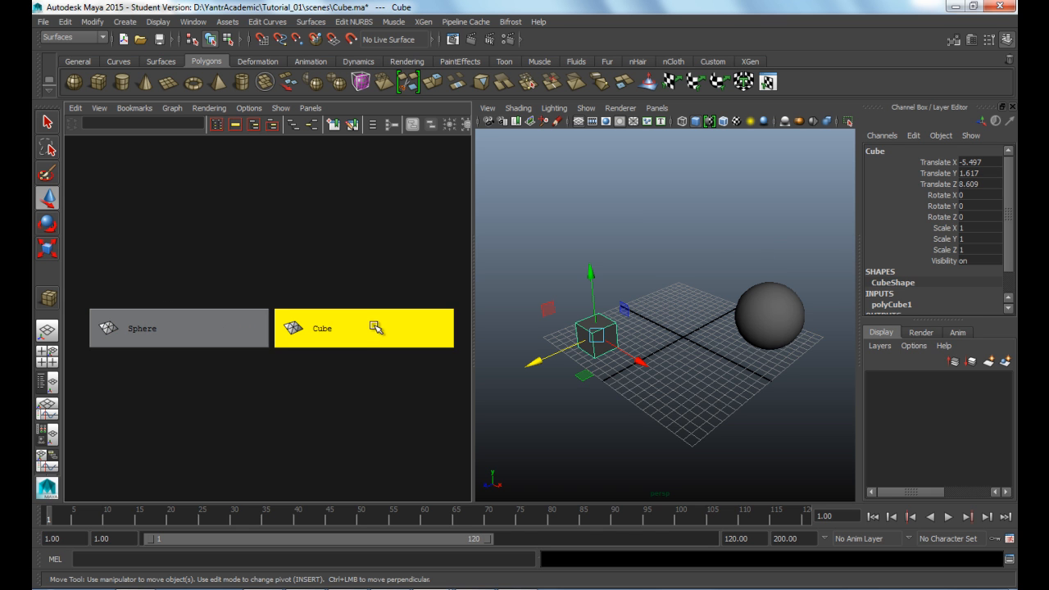
click(154, 329)
click(321, 329)
click(209, 341)
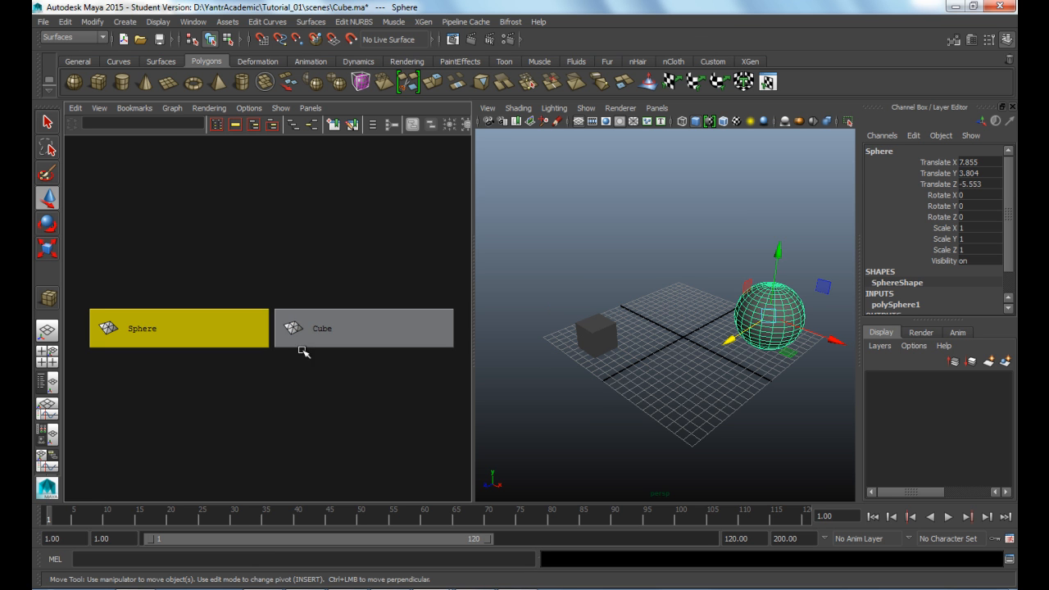
- Switch the Hypergraph to freeform layout and rearrange the nodes so that Cube sits below Sphere
click(372, 127)
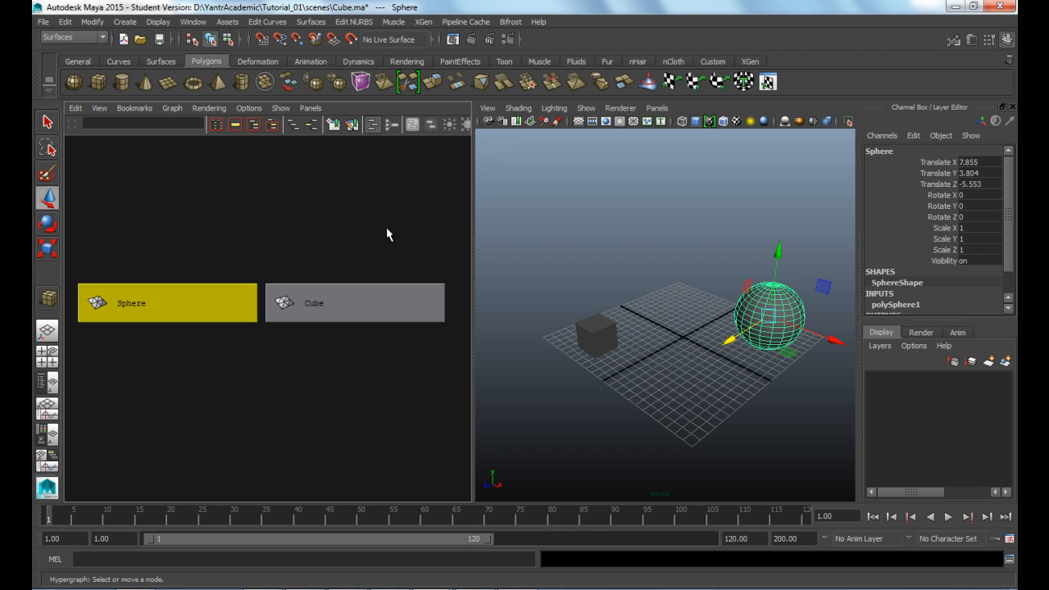
drag(168, 305, 183, 237)
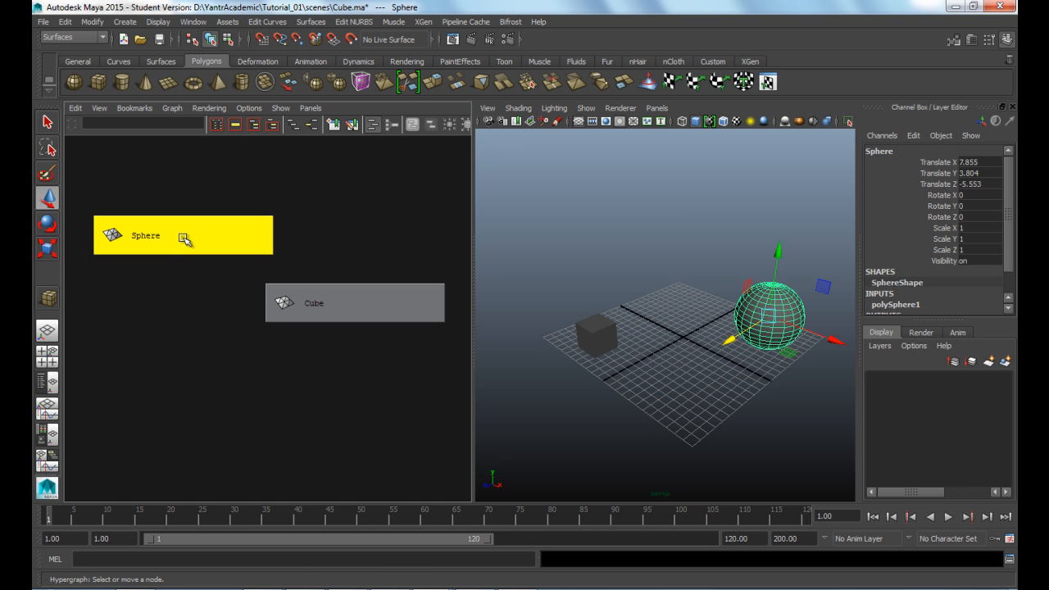
drag(318, 314, 314, 408)
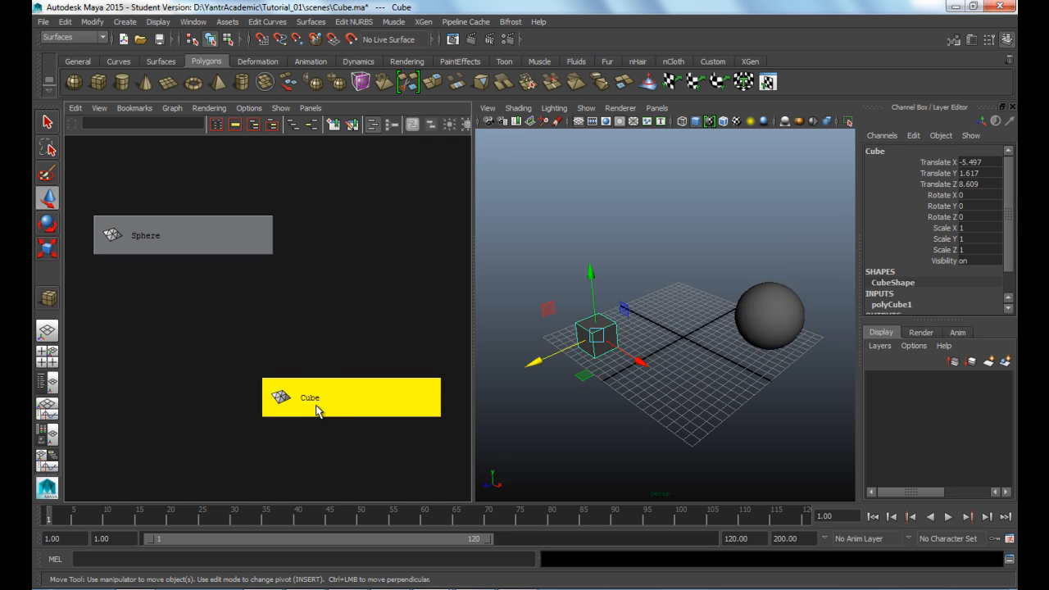
drag(219, 244, 218, 354)
drag(311, 399, 259, 248)
drag(177, 354, 201, 362)
drag(290, 248, 269, 423)
drag(270, 345, 308, 254)
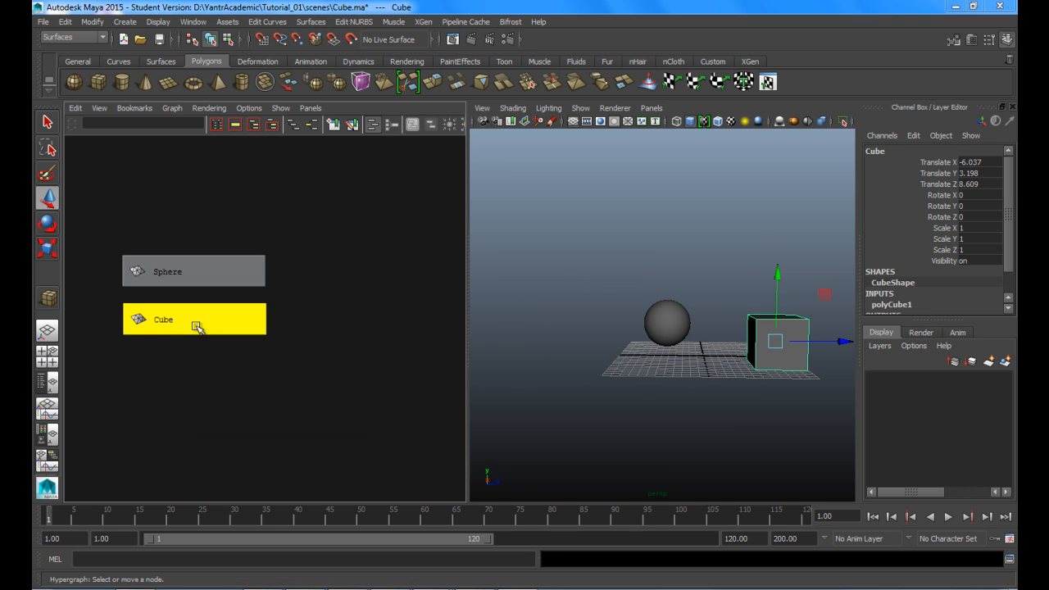
mouse_move(196, 325)
mouse_down()
mouse_move(198, 368)
mouse_move(199, 344)
mouse_up()
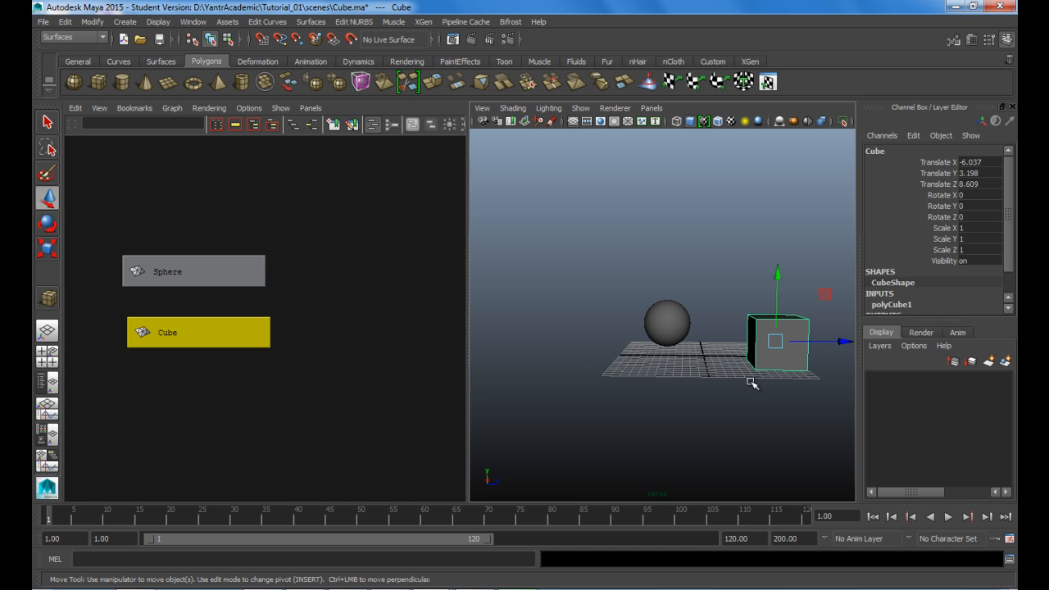
- Examine the cube and the sphere from several angles and distances in the perspective view
alt+middle_drag(751, 382, 652, 347)
alt+drag(618, 357, 681, 383)
alt+right_drag(565, 304, 680, 328)
alt+middle_drag(606, 361, 713, 341)
scroll(713, 341, down, 3)
scroll(712, 353, up, 1)
alt+drag(693, 369, 675, 382)
alt+middle_drag(662, 373, 660, 372)
scroll(659, 372, up, 3)
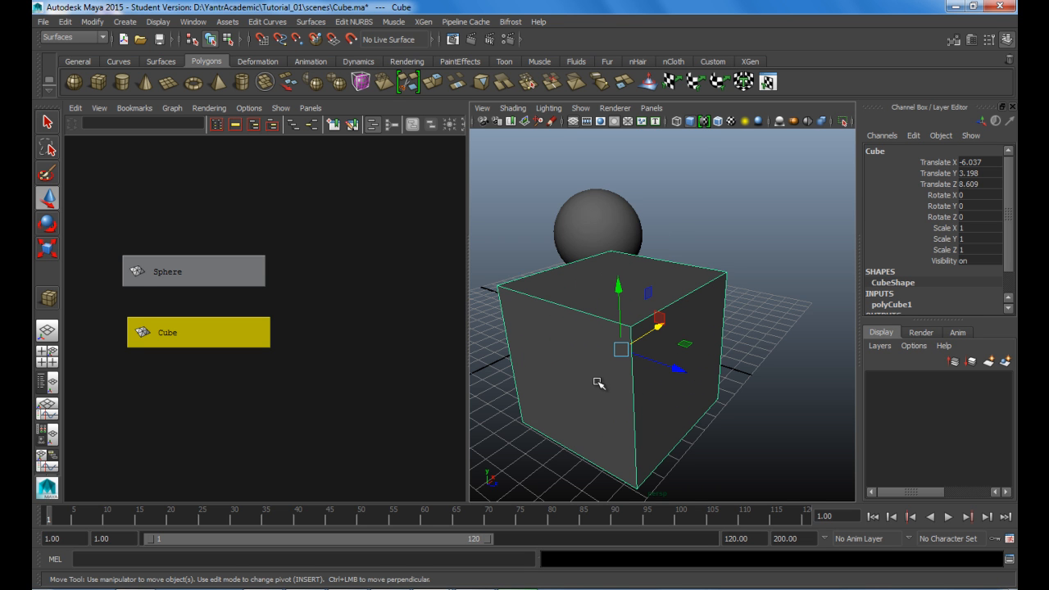
alt+drag(663, 386, 624, 314)
alt+drag(616, 260, 659, 391)
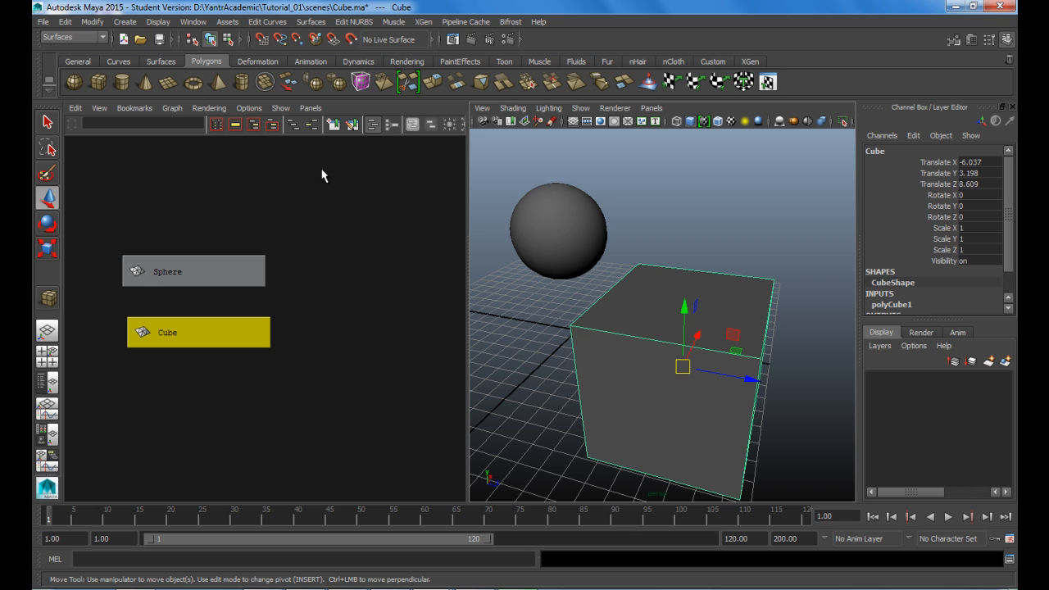
- Graph the Cube's input and output connections and set polyCube1's width, height and depth subdivisions to 4
click(310, 125)
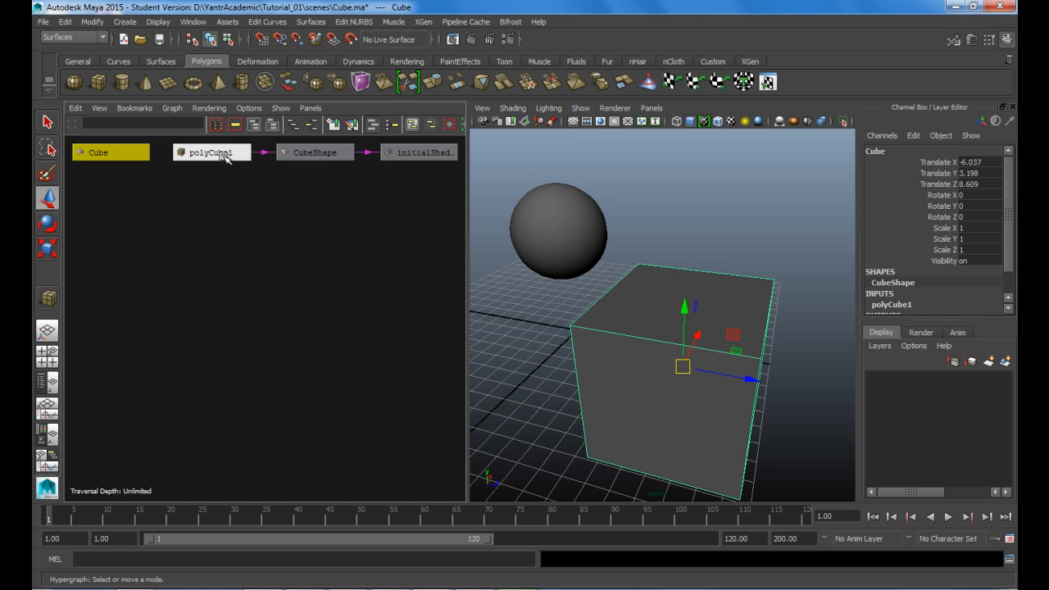
click(219, 154)
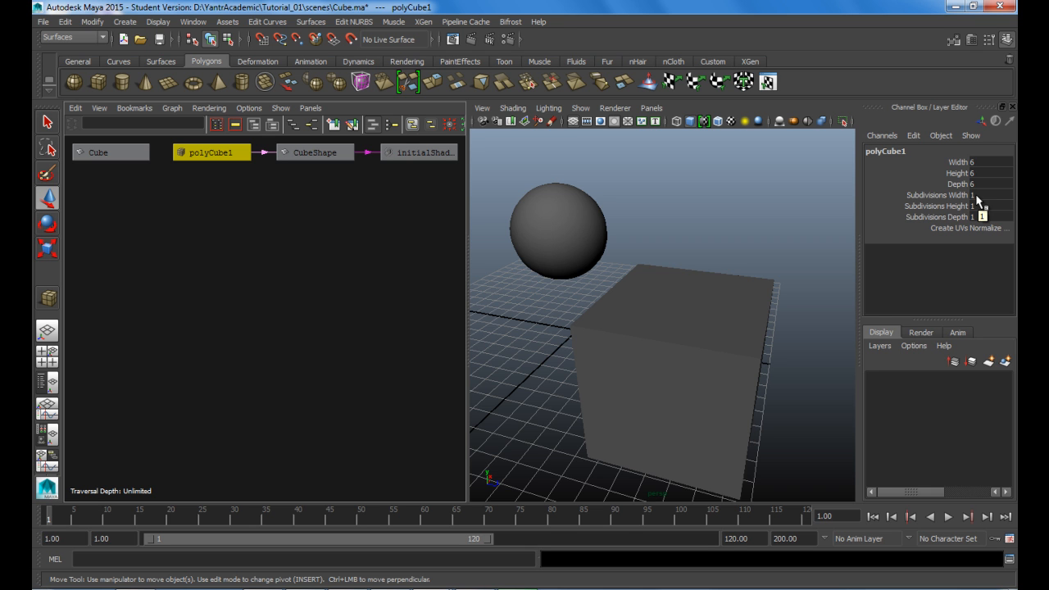
drag(976, 200, 979, 217)
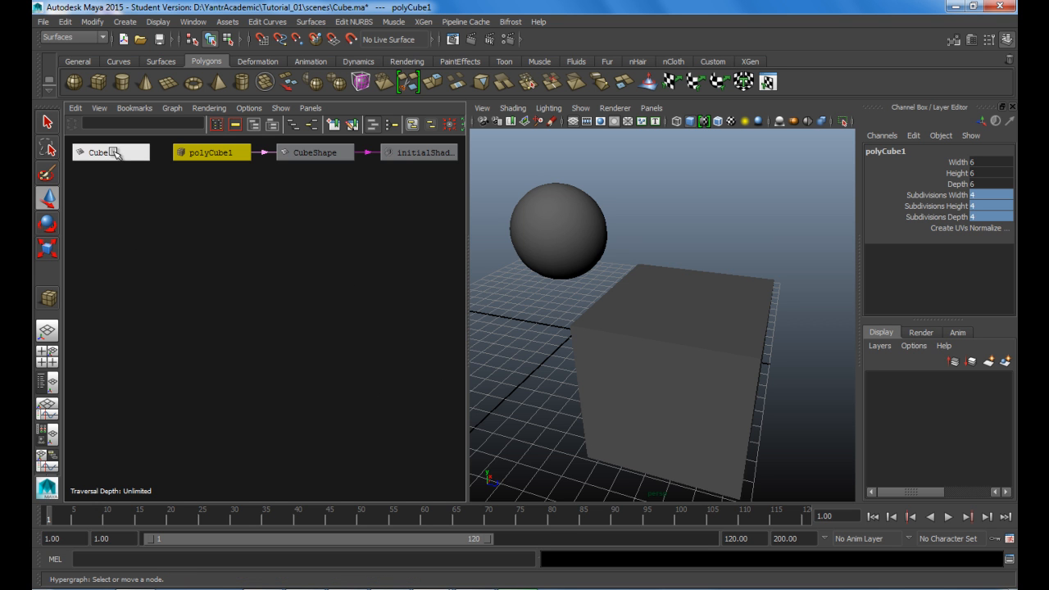
- Inspect the subdivided mesh with the Cube node selected, and compare it with the polyCube1 node selected
click(112, 153)
alt+drag(721, 461, 643, 421)
alt+middle_drag(615, 417, 630, 374)
alt+middle_drag(622, 412, 635, 394)
alt+drag(634, 394, 648, 424)
alt+middle_drag(648, 350, 653, 378)
alt+drag(653, 395, 646, 394)
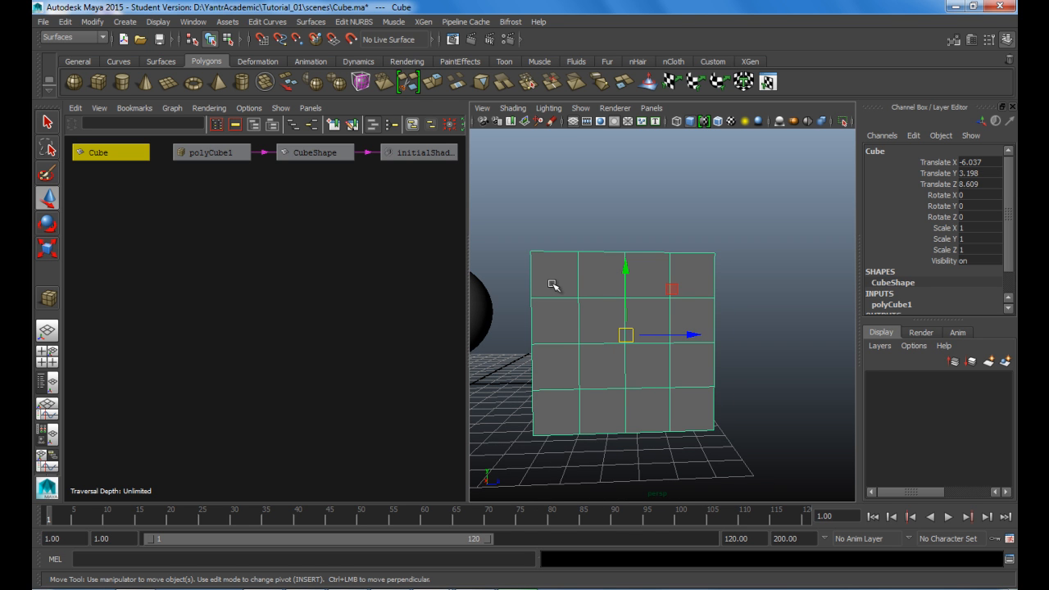
click(201, 152)
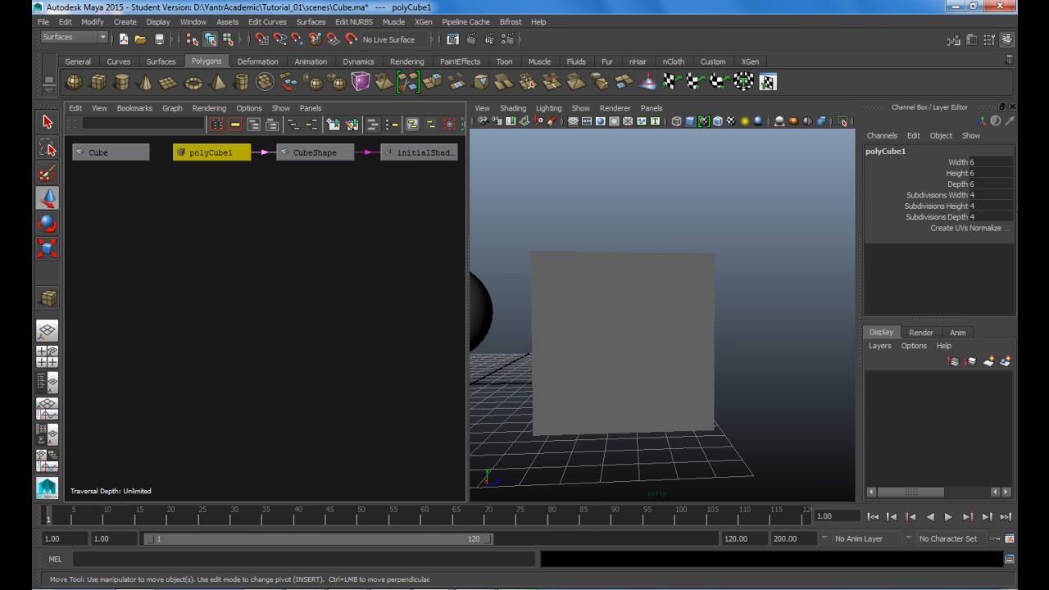
click(116, 155)
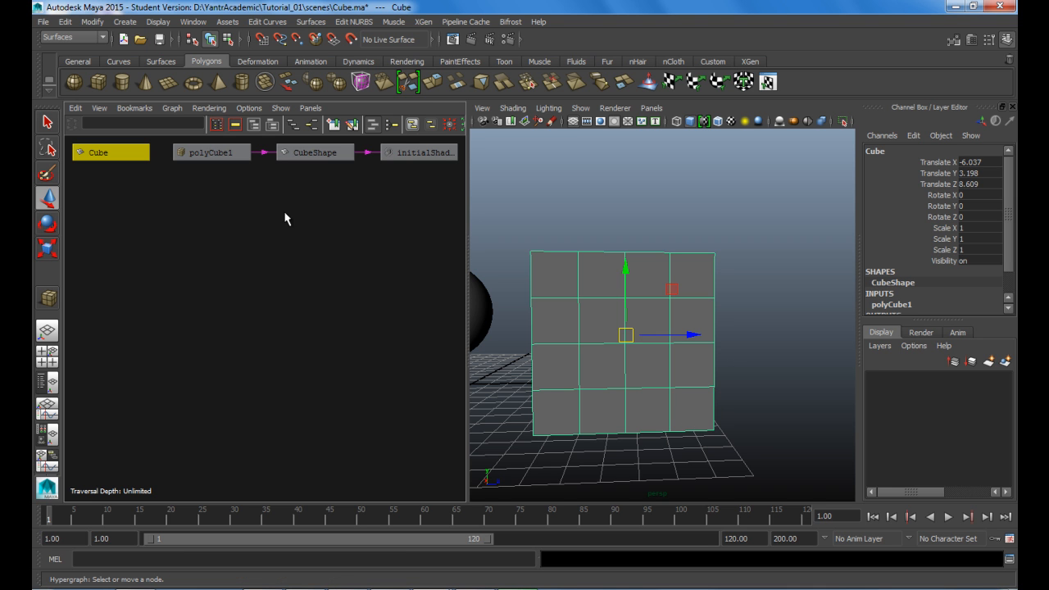
- Select the CubeShape and initialShadingGroup nodes in turn and check how the cube appears in the perspective view
click(315, 156)
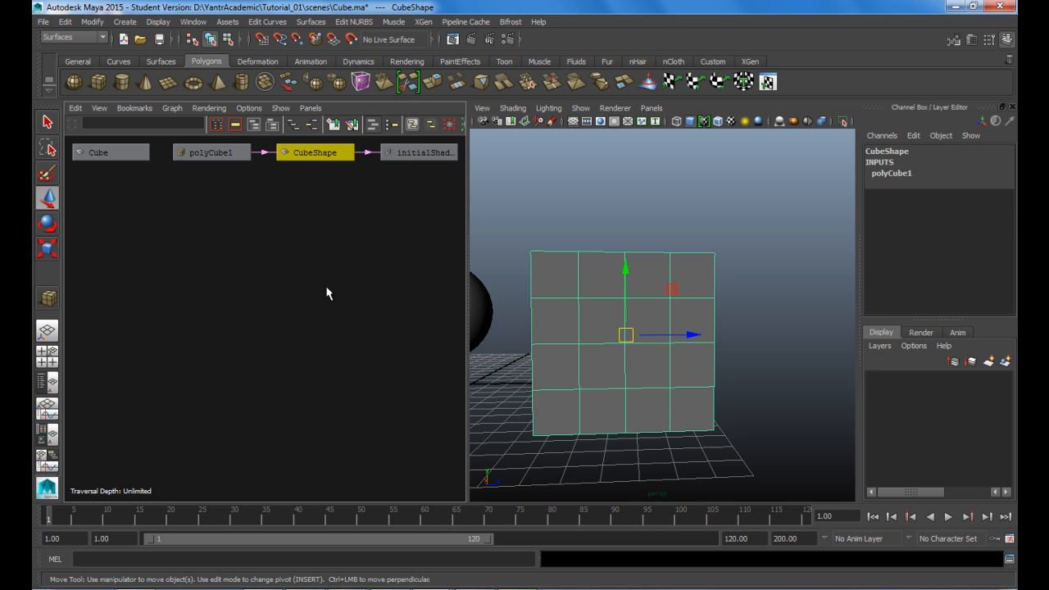
mouse_move(796, 309)
alt+mouse_down()
mouse_move(756, 346)
mouse_move(784, 311)
alt+mouse_up()
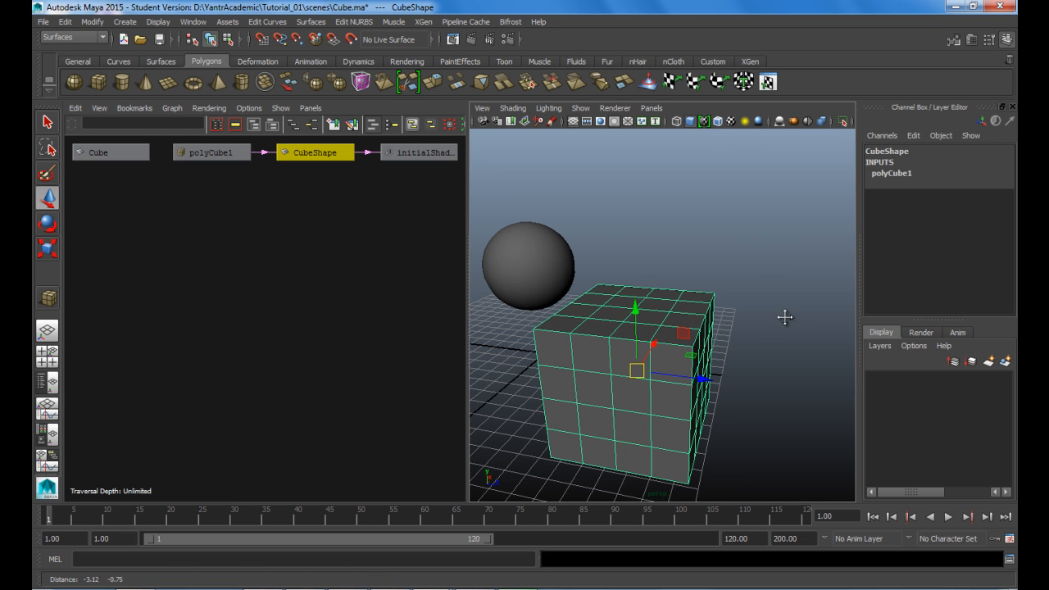
click(419, 156)
alt+drag(784, 414, 667, 401)
alt+middle_drag(718, 405, 681, 414)
alt+drag(747, 391, 732, 393)
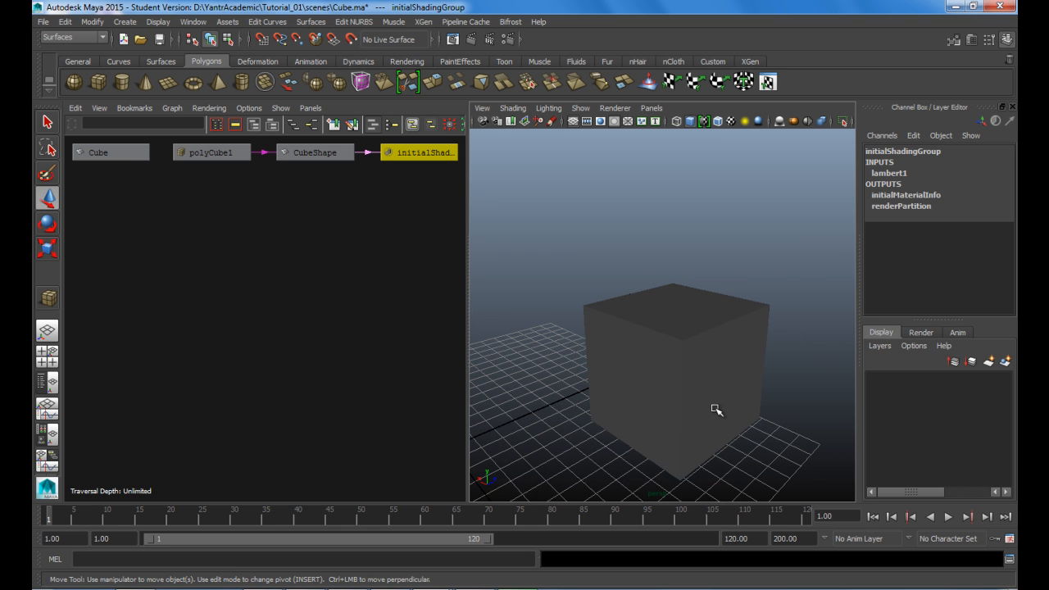
- Reselect the cube in the perspective view, return to the initialShadingGroup node, and examine the cube and sphere
click(698, 395)
alt+drag(566, 370, 575, 346)
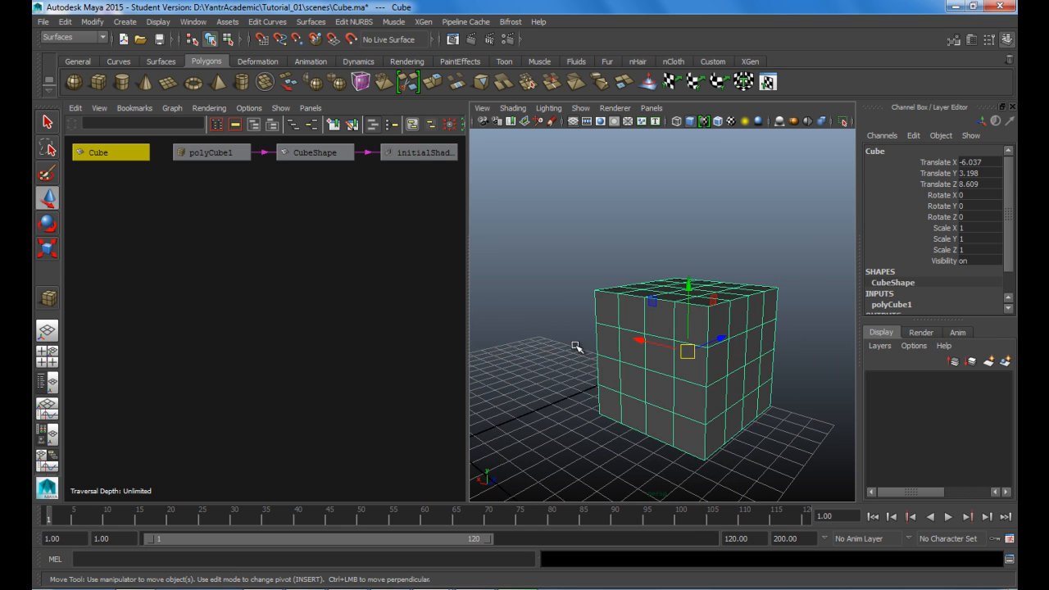
click(419, 152)
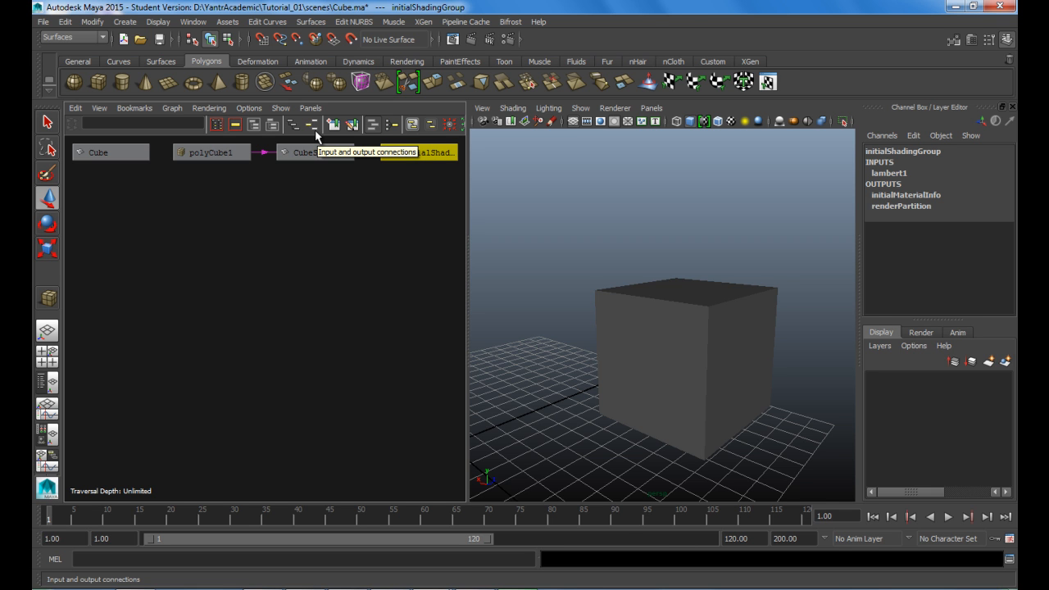
click(316, 153)
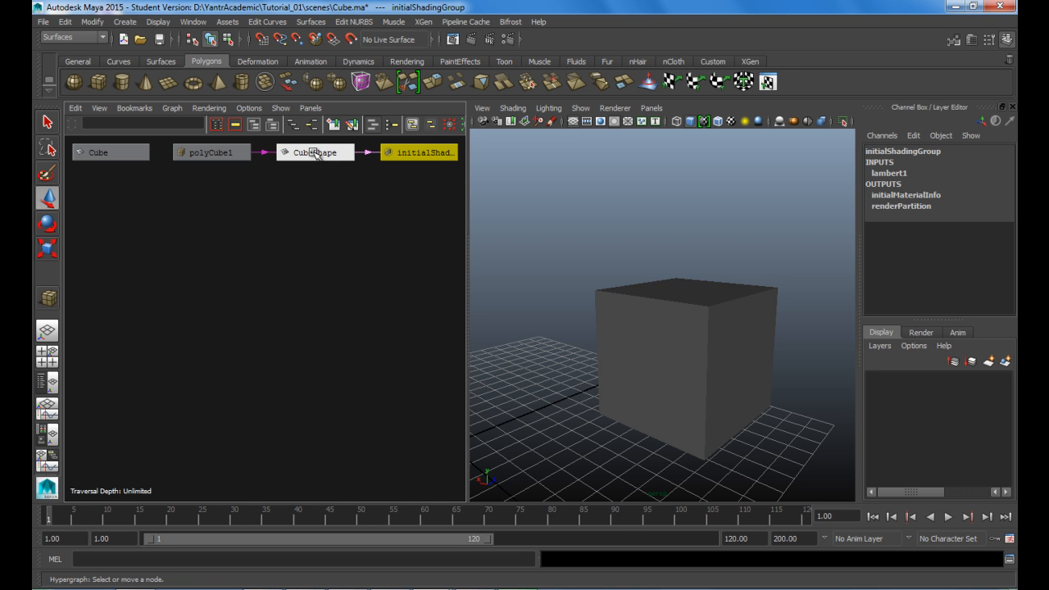
alt+drag(591, 355, 548, 362)
alt+middle_drag(576, 331, 675, 309)
alt+drag(675, 308, 604, 364)
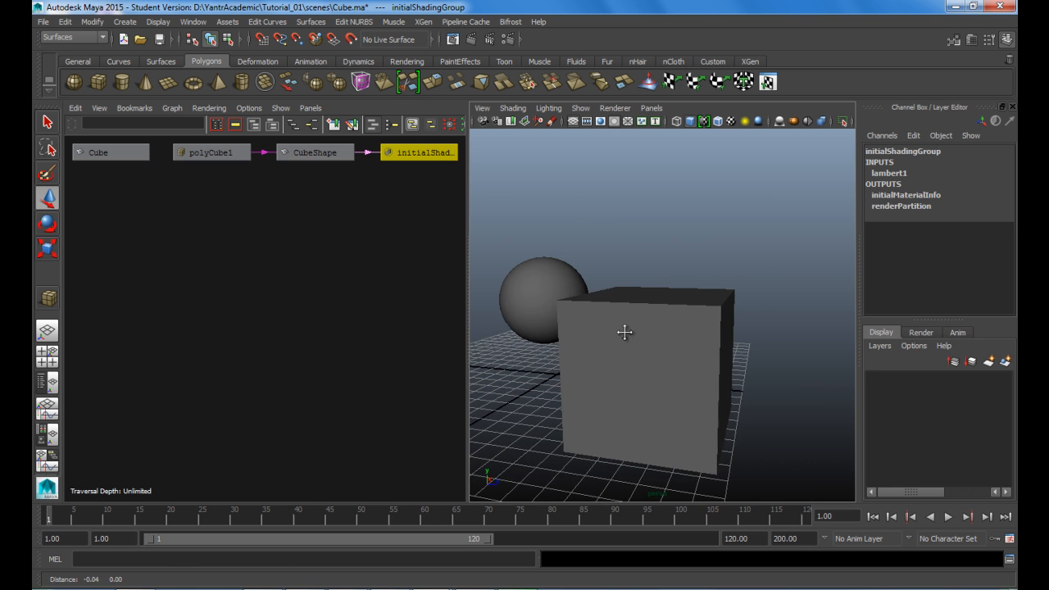
alt+middle_drag(614, 332, 664, 334)
alt+drag(601, 360, 585, 388)
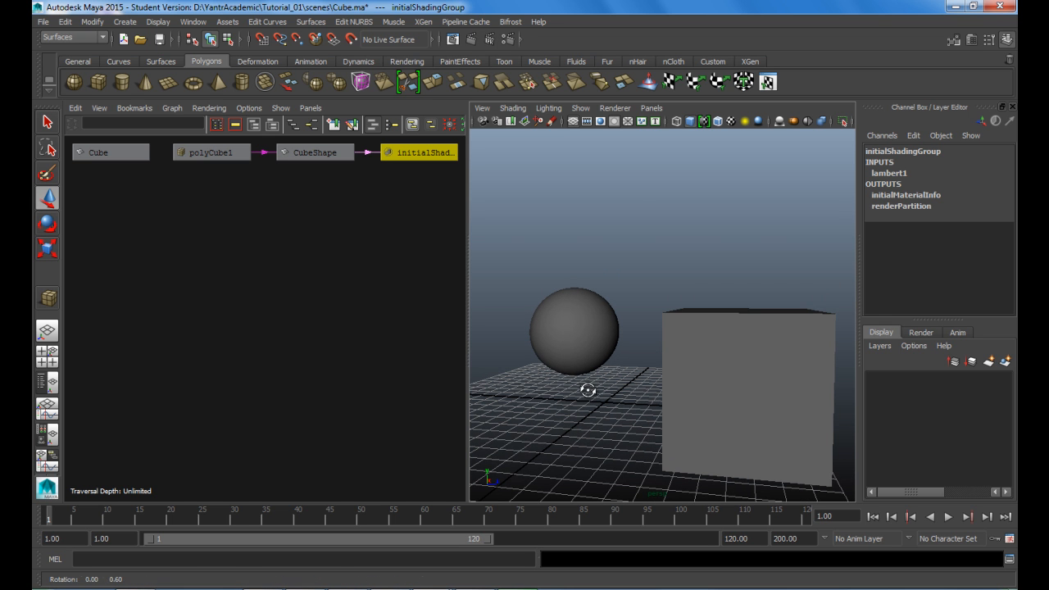
- Return the Hypergraph to the scene hierarchy and select the Cube node
click(292, 125)
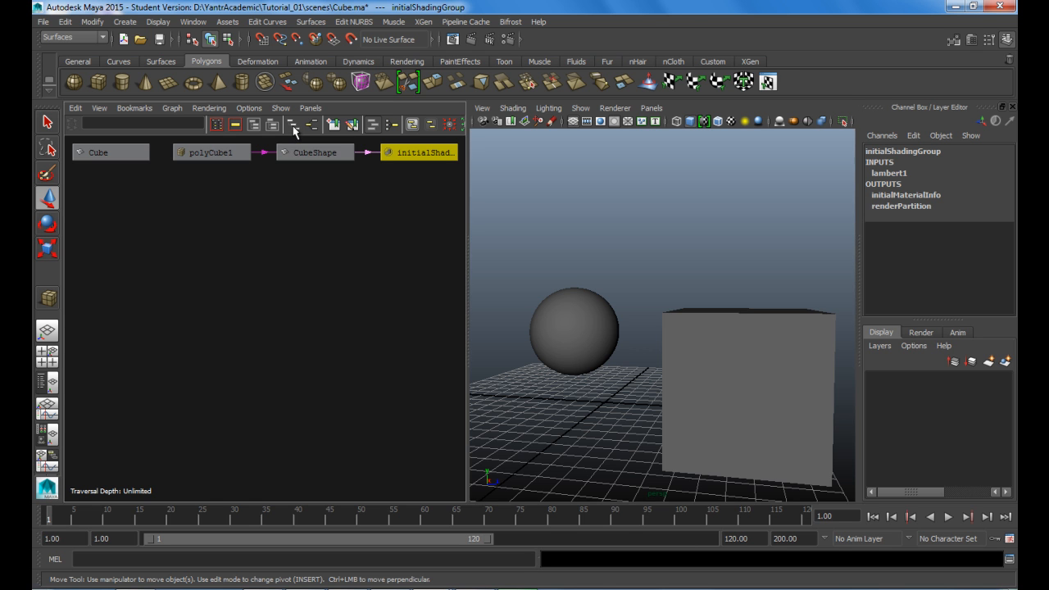
click(199, 339)
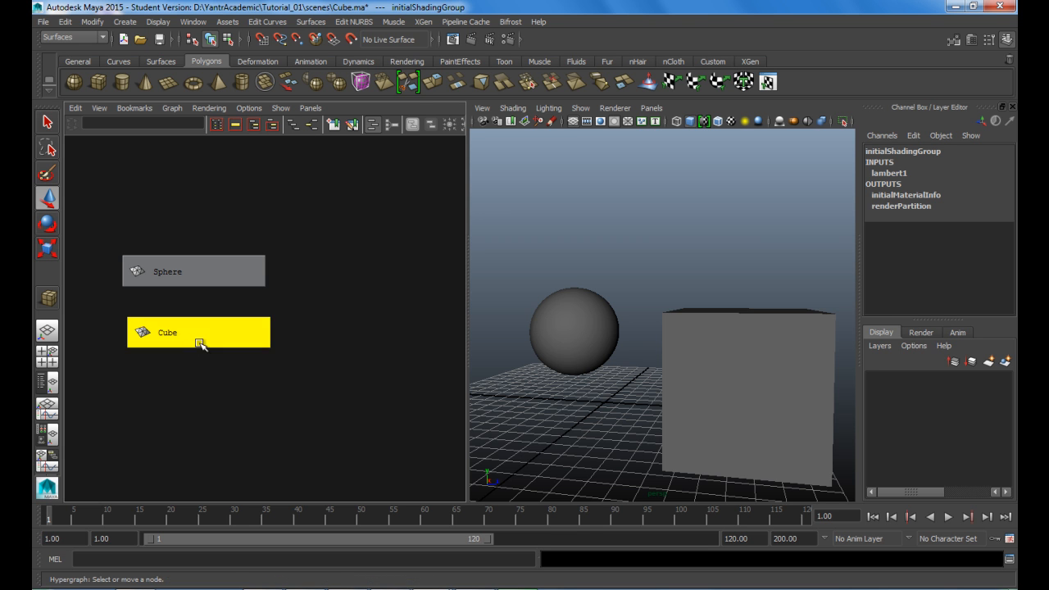
click(203, 280)
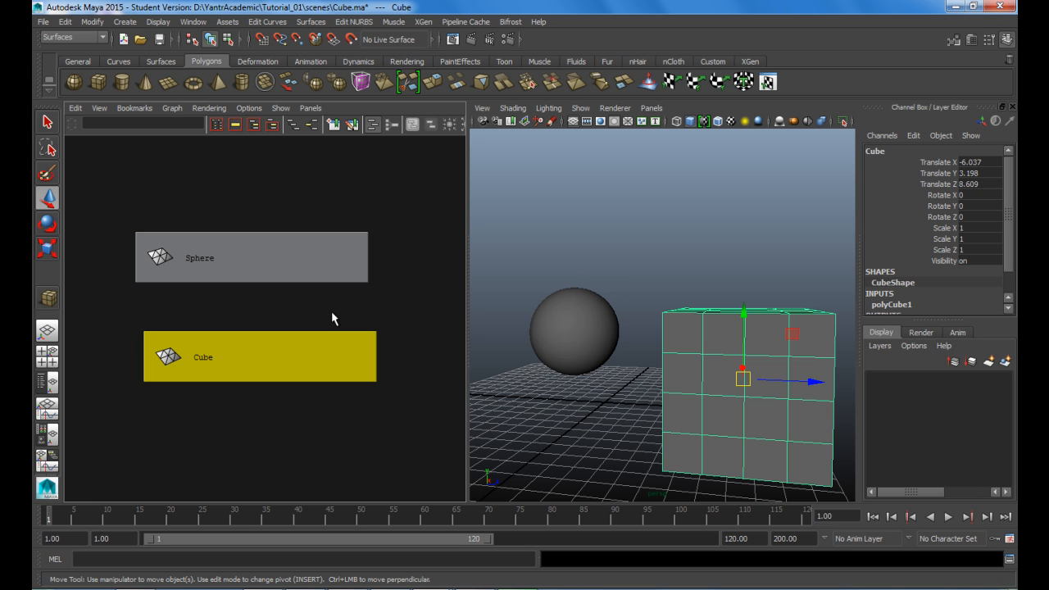
- Bookmark the current Hypergraph view and rename the bookmark as Cube
click(352, 125)
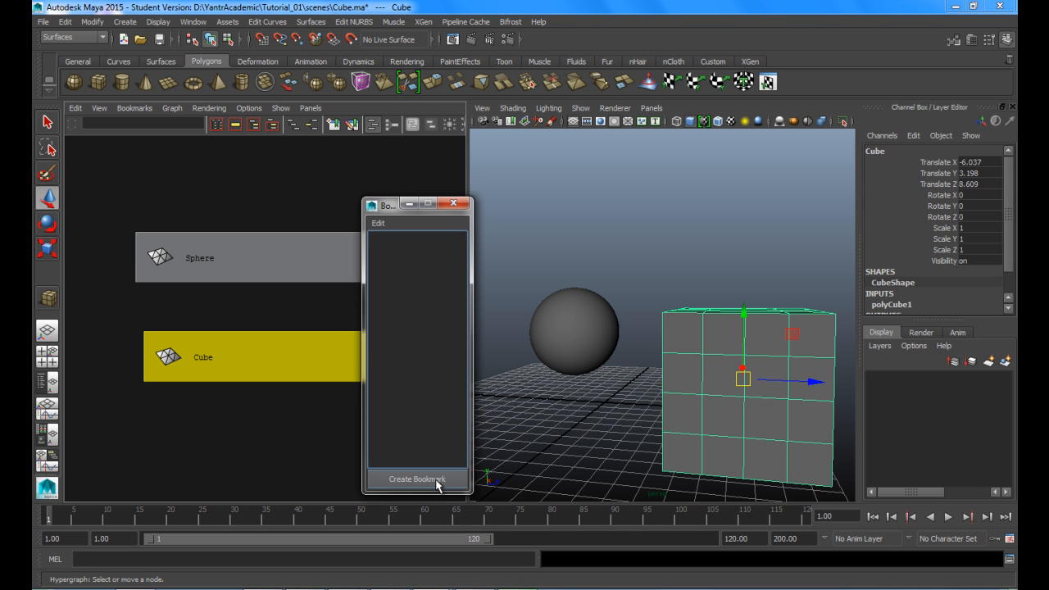
click(437, 480)
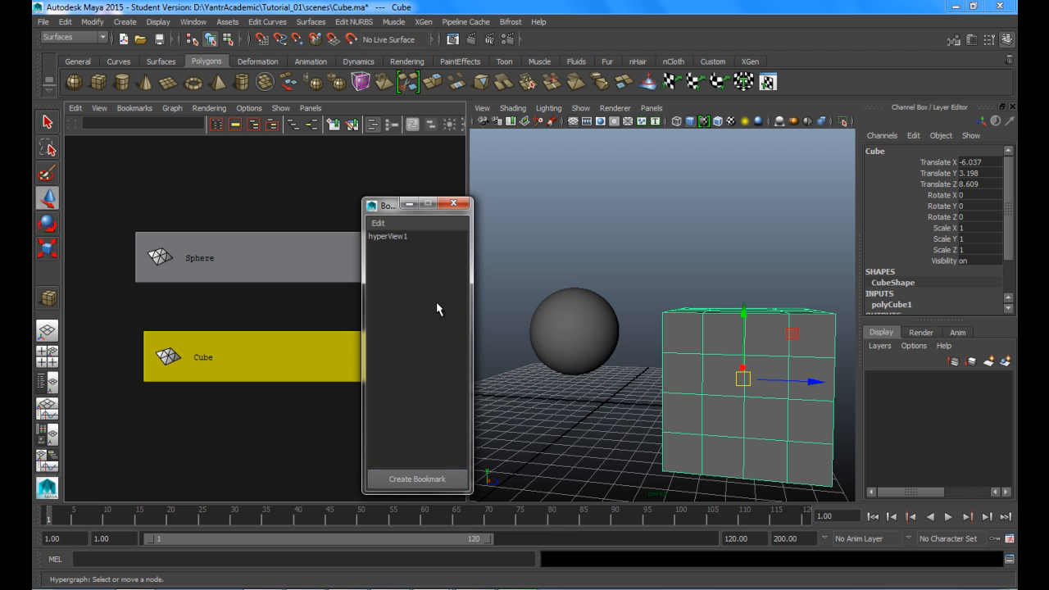
click(398, 236)
double_click(401, 237)
click(567, 297)
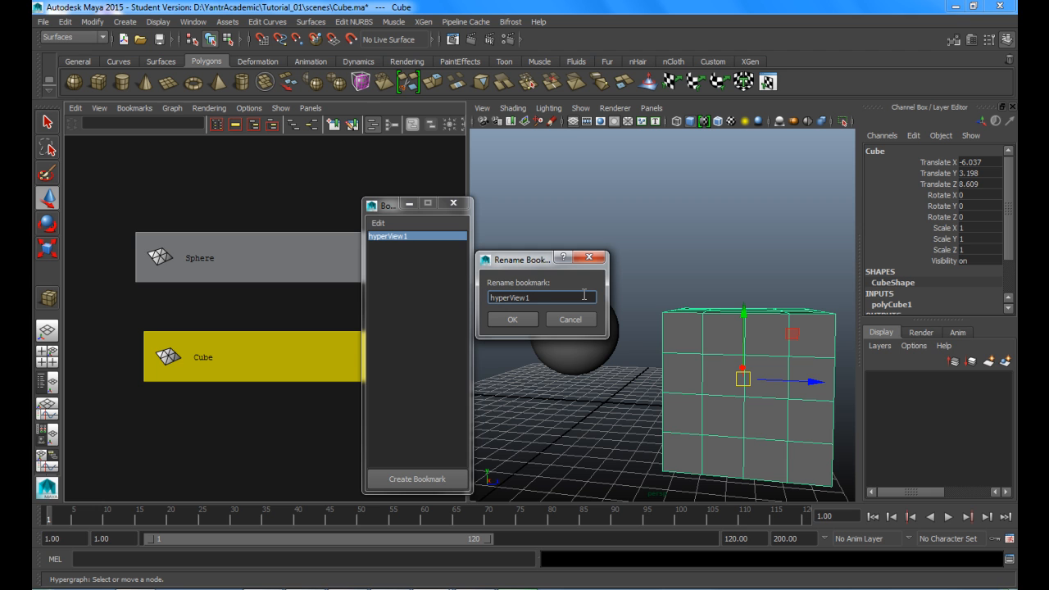
key(BackSpace)
key(BackSpace)
key(BackSpace)
key(BackSpace)
key(BackSpace)
key(BackSpace)
key(BackSpace)
key(BackSpace)
key(BackSpace)
key(BackSpace)
text(Cube)
click(514, 321)
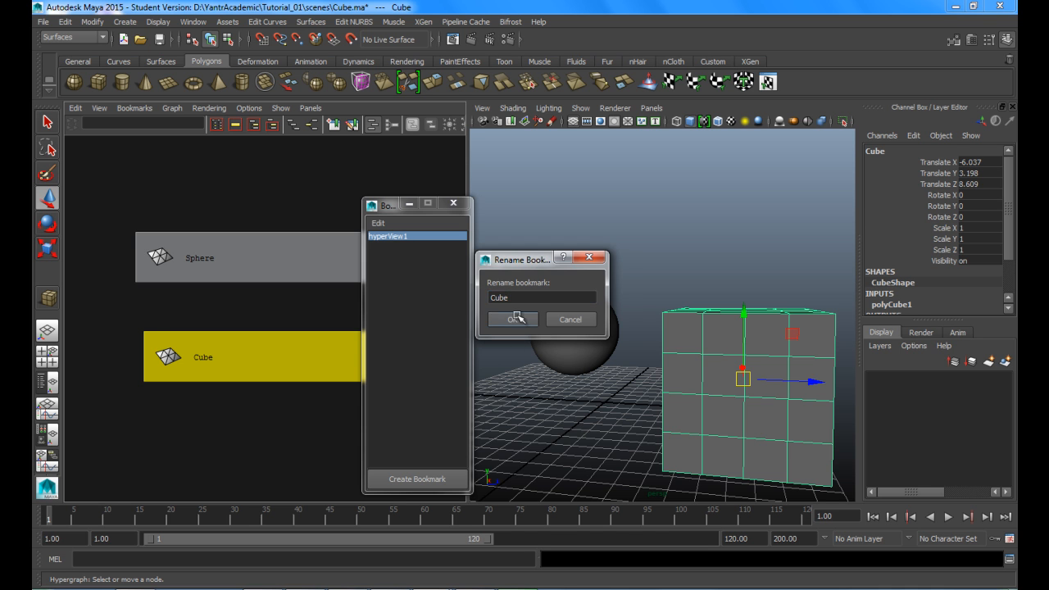
- Clear the selection, move the Hypergraph view away from the bookmarked framing, and restore it with the Cube bookmark
click(227, 192)
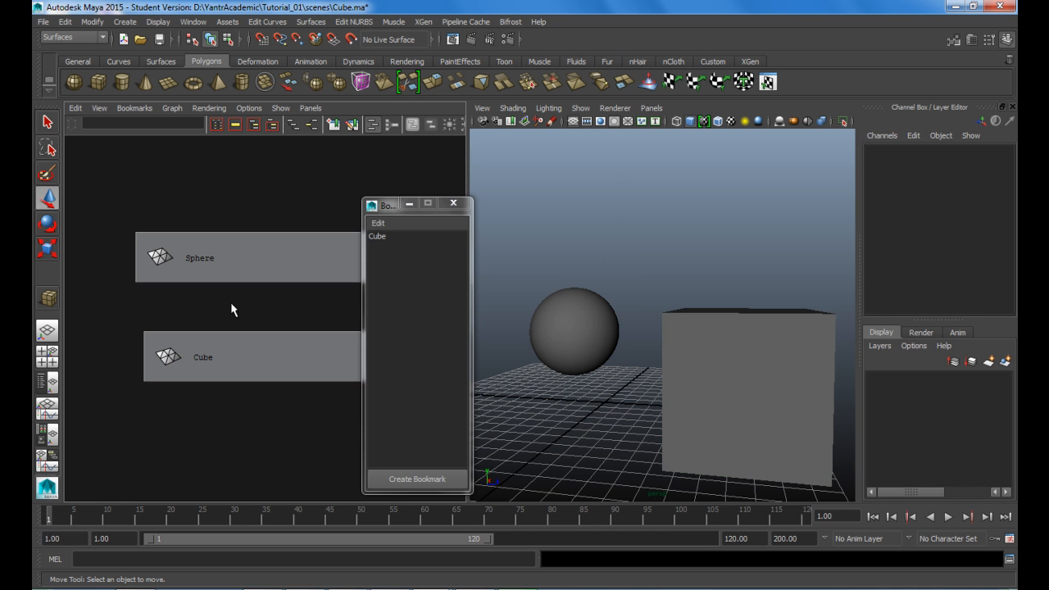
alt+middle_drag(237, 269, 173, 377)
scroll(206, 305, up, 4)
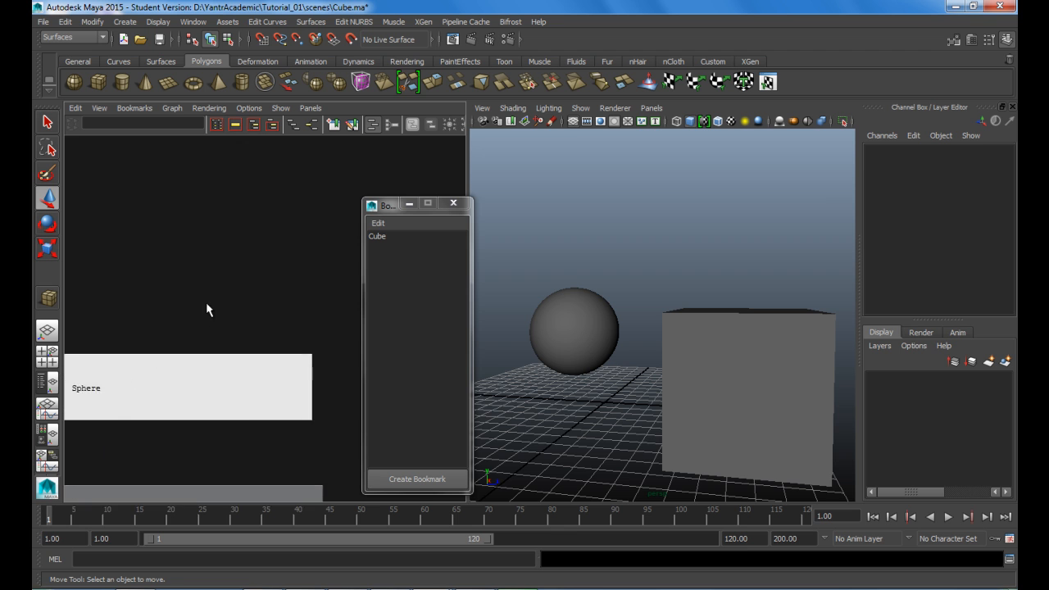
alt+middle_drag(211, 295, 316, 232)
alt+middle_drag(226, 255, 279, 220)
click(409, 204)
alt+middle_drag(237, 384, 253, 472)
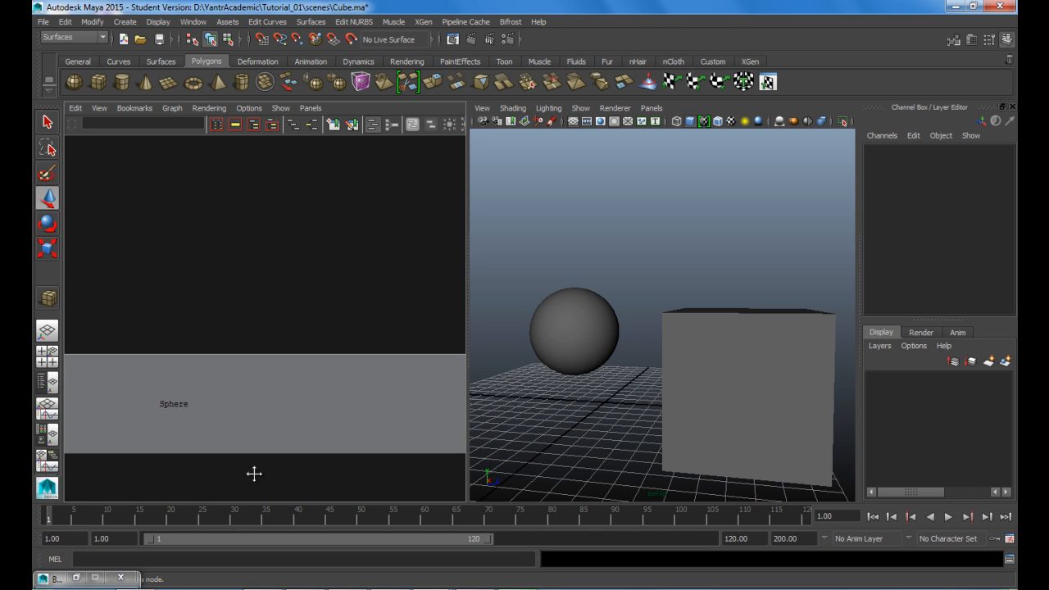
click(83, 582)
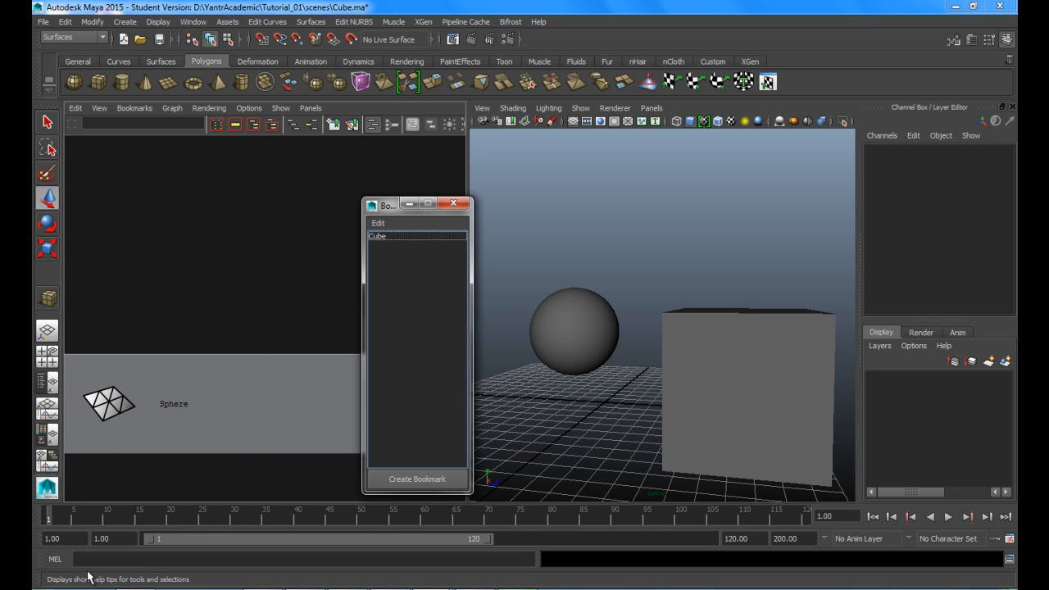
double_click(405, 235)
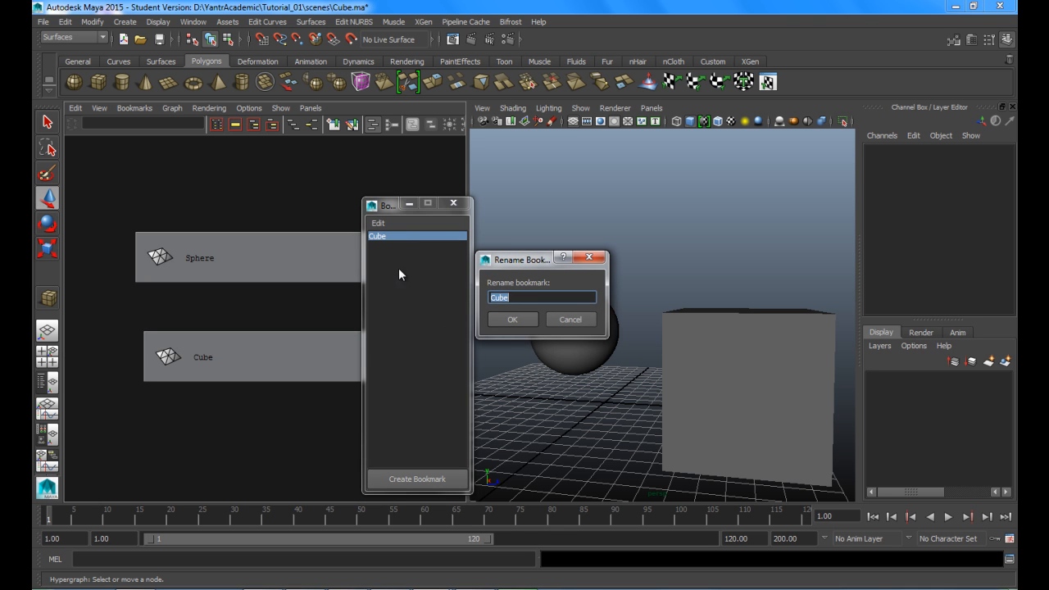
click(584, 319)
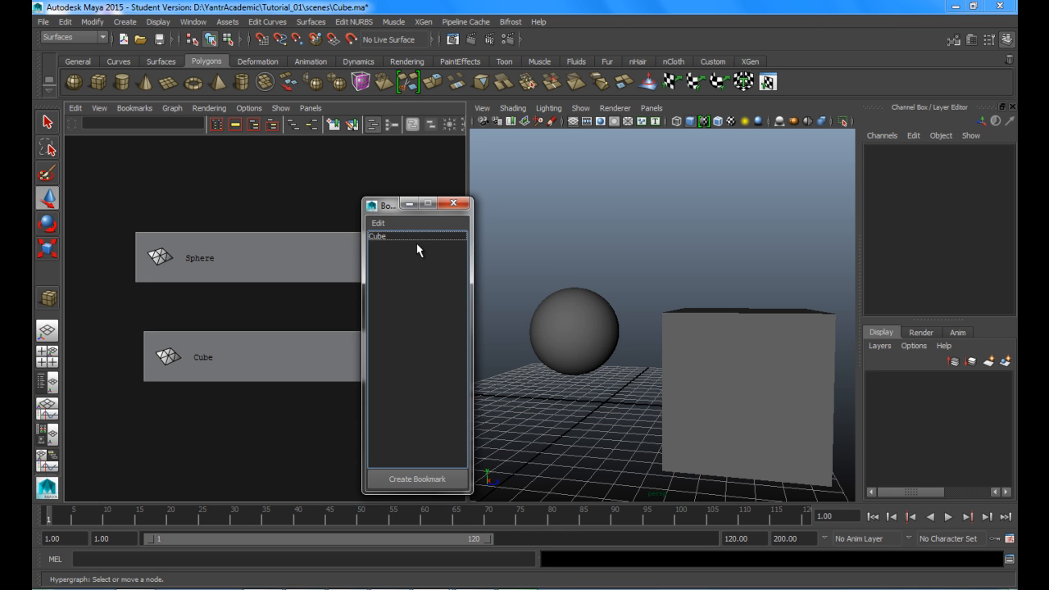
- Create another bookmark of the current Hypergraph view and rename it Sphere
click(390, 238)
click(413, 486)
click(400, 246)
double_click(400, 247)
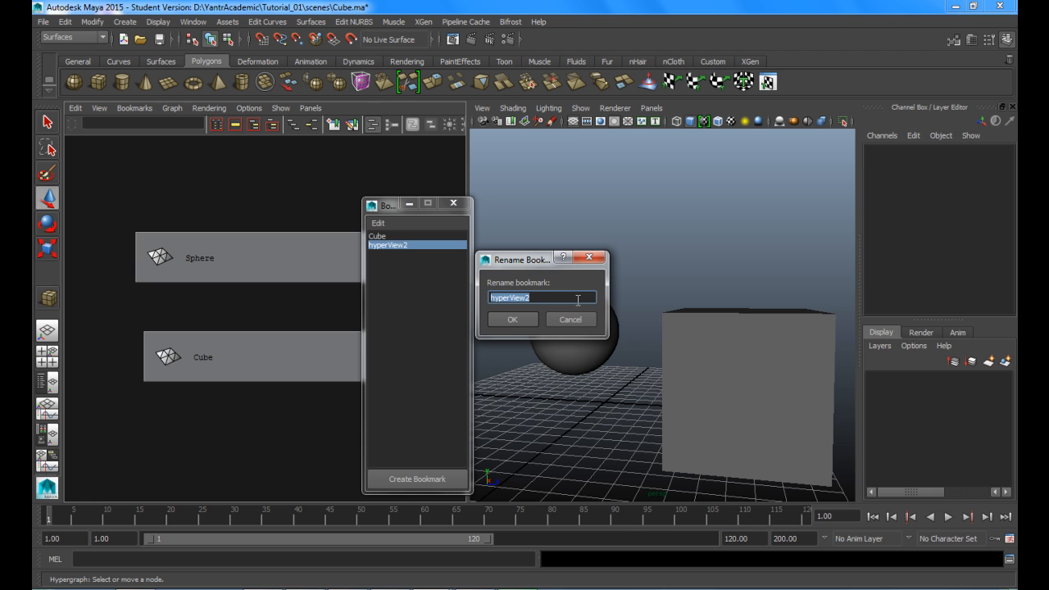
text(Sphere)
click(523, 322)
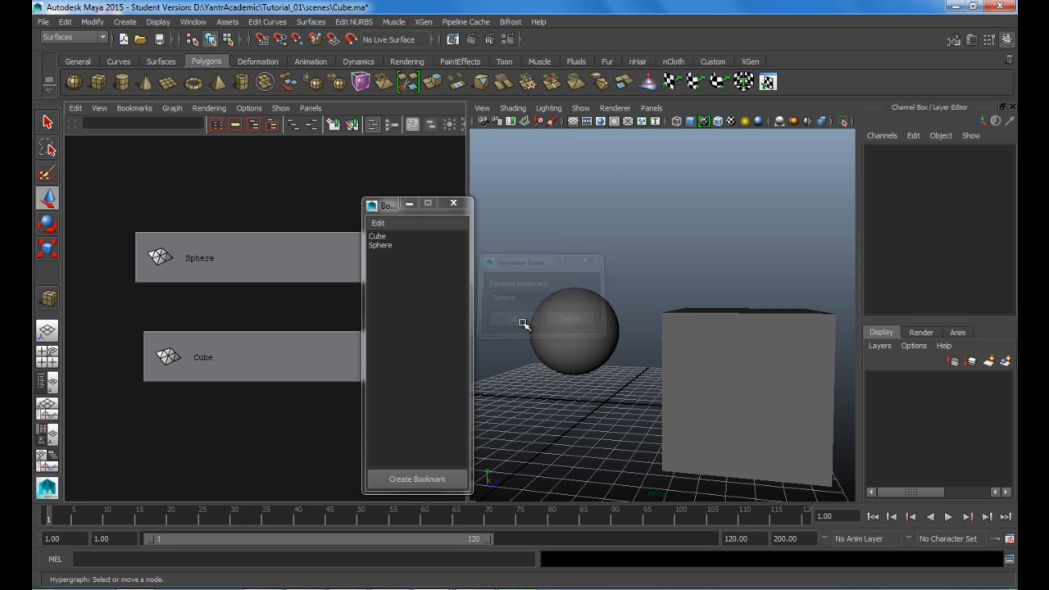
- Move the Hypergraph view away from the bookmarked framing and restore it with the Sphere bookmark
click(409, 203)
key(a)
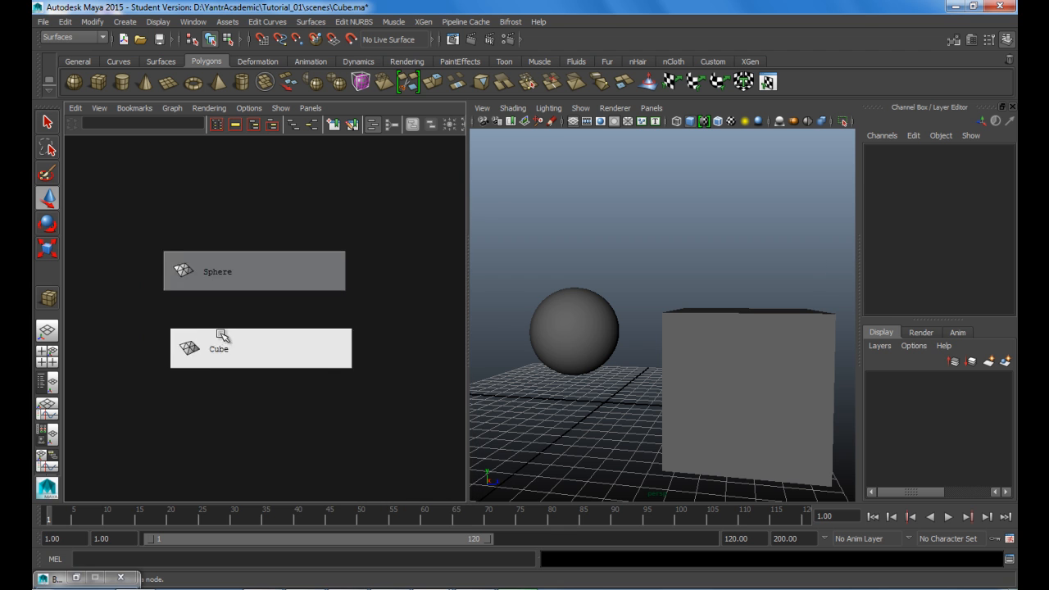
scroll(240, 333, down, 3)
alt+middle_drag(340, 301, 143, 480)
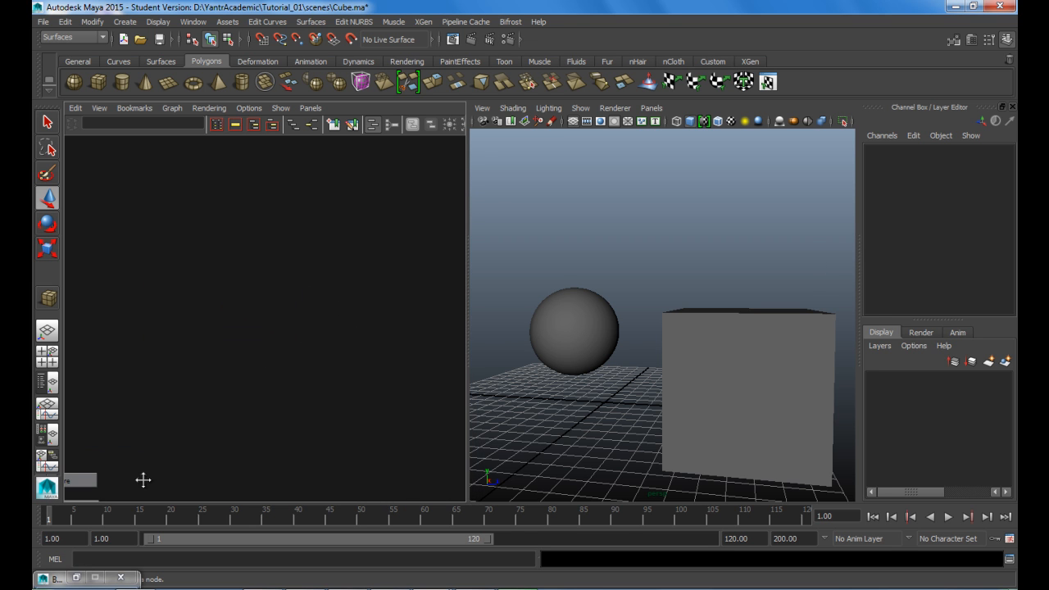
alt+middle_drag(168, 414, 144, 443)
click(76, 577)
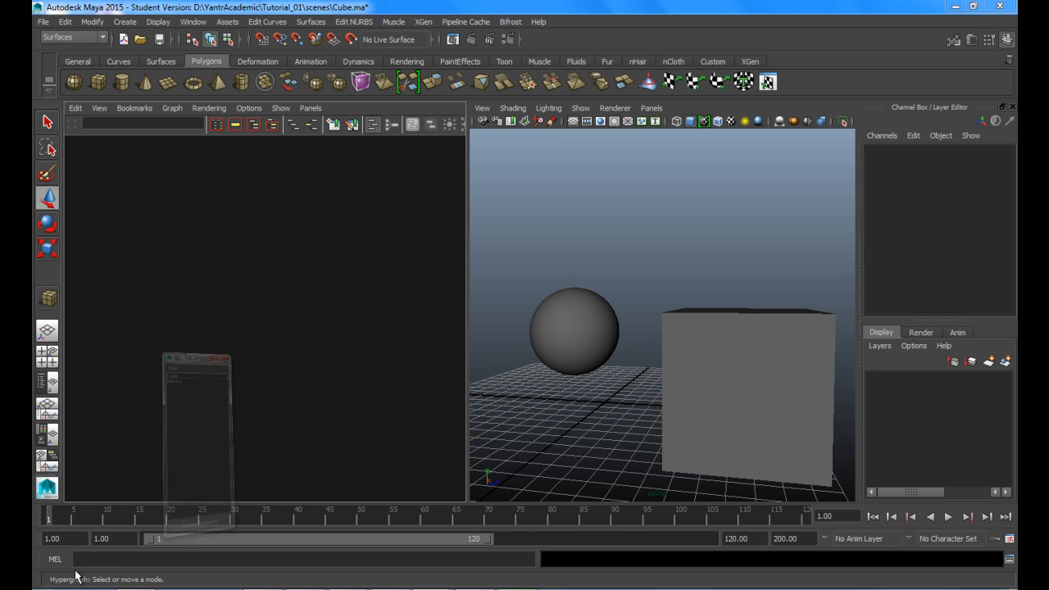
click(399, 244)
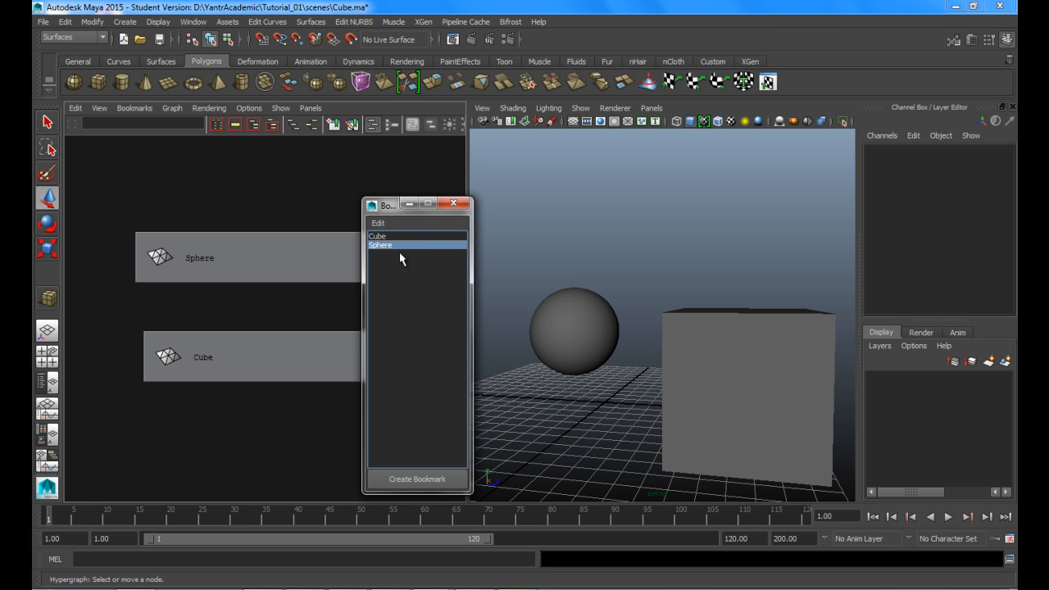
click(410, 206)
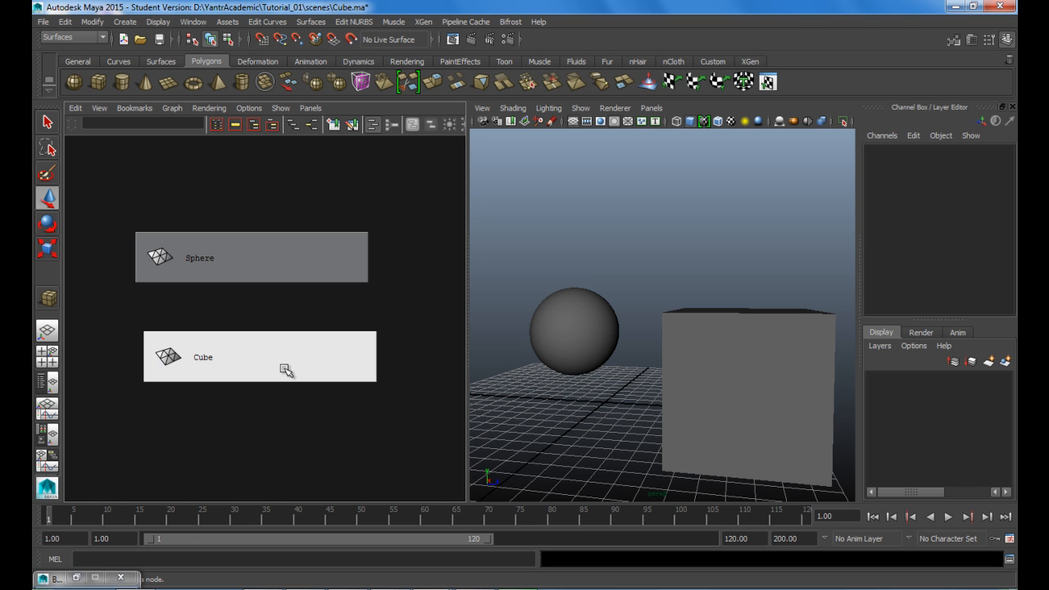
- Select the Sphere node, graph its input and output connections, and select the polySphere1 node
scroll(275, 337, up, 1)
scroll(275, 336, down, 1)
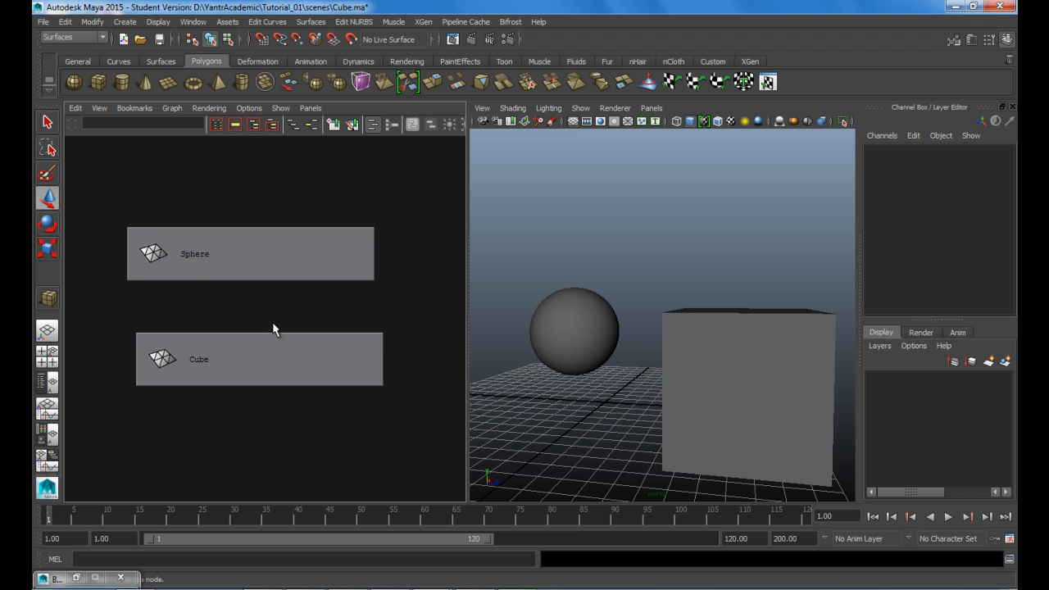
click(285, 260)
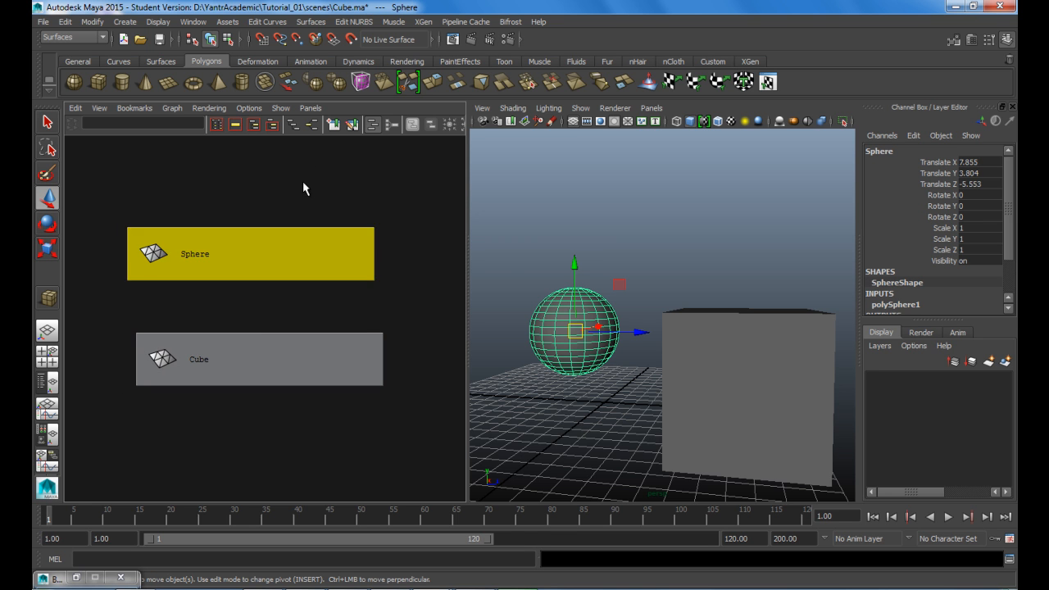
click(313, 125)
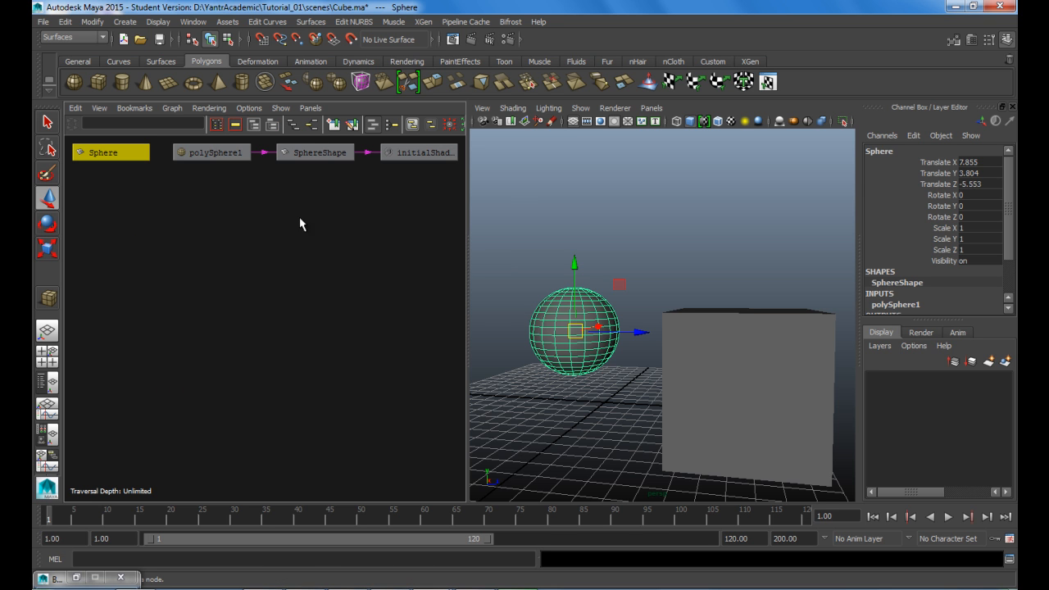
click(227, 156)
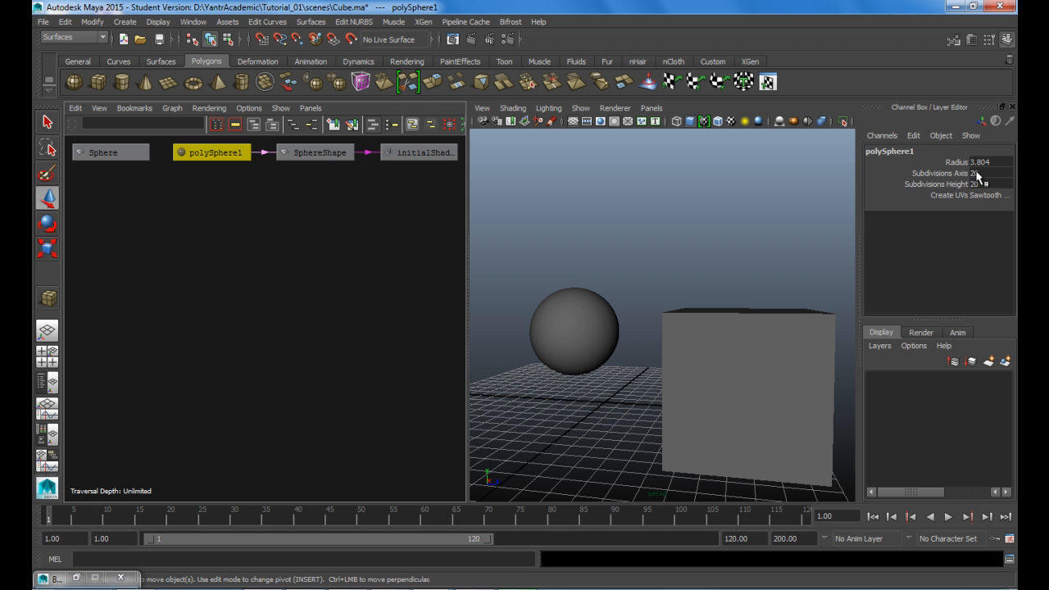
- Bookmark the sphere's connections view in the Hypergraph and rename the bookmark as PolySphere
click(76, 577)
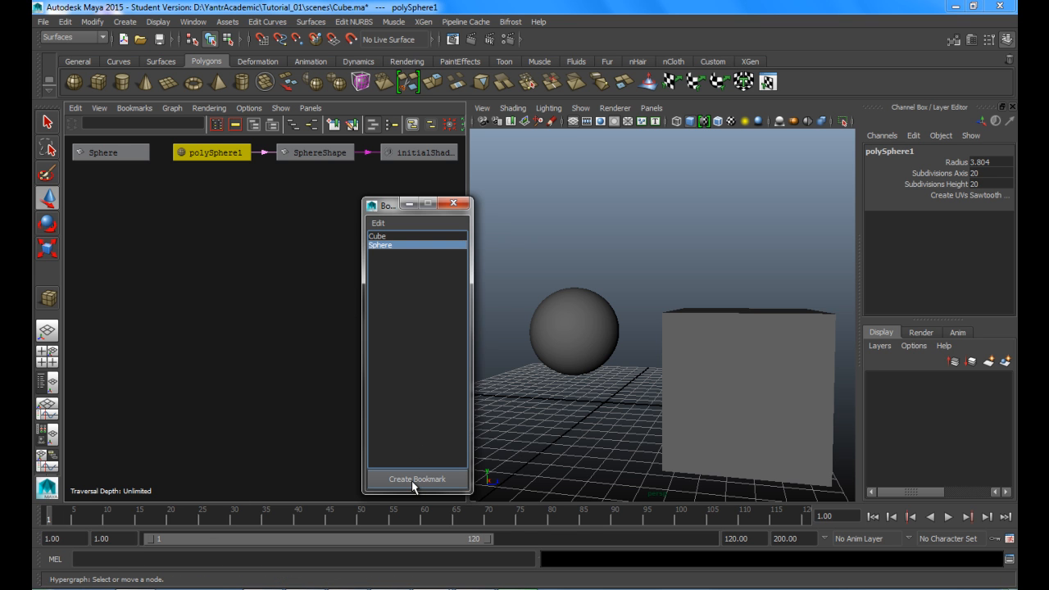
click(414, 484)
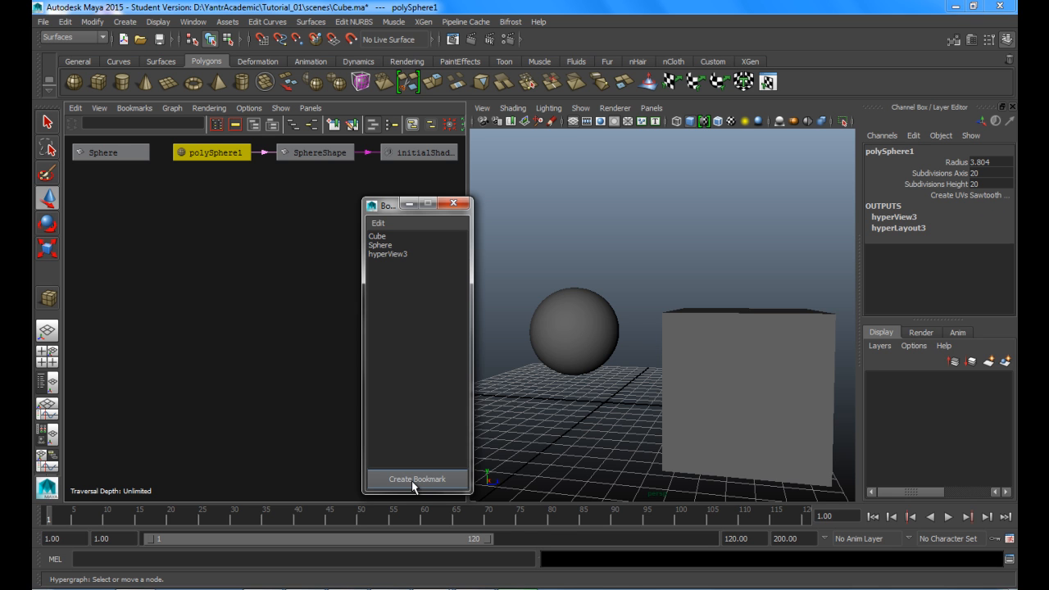
double_click(387, 254)
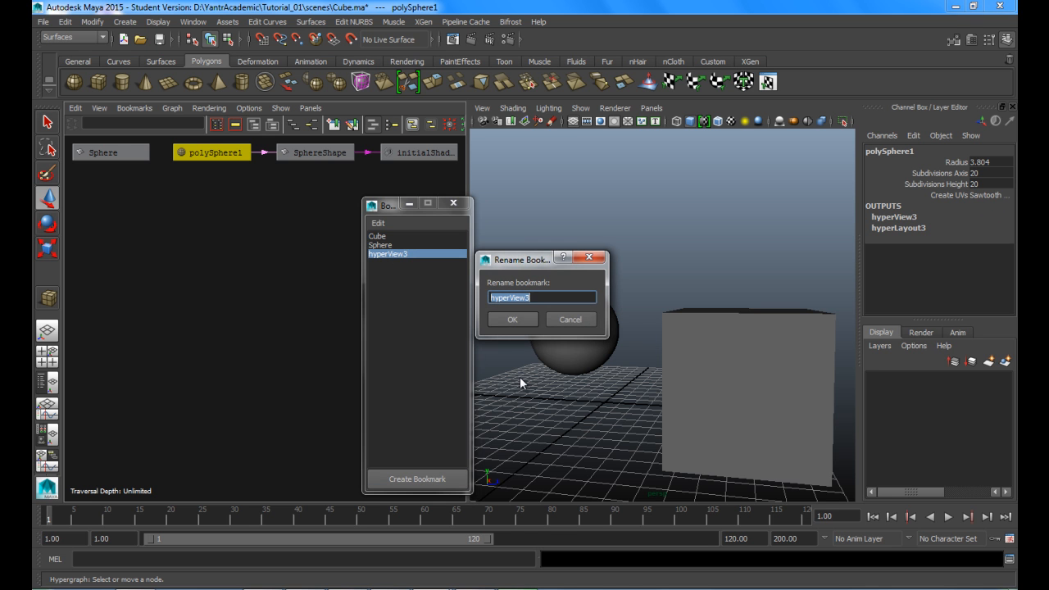
text(PolySphere)
click(525, 316)
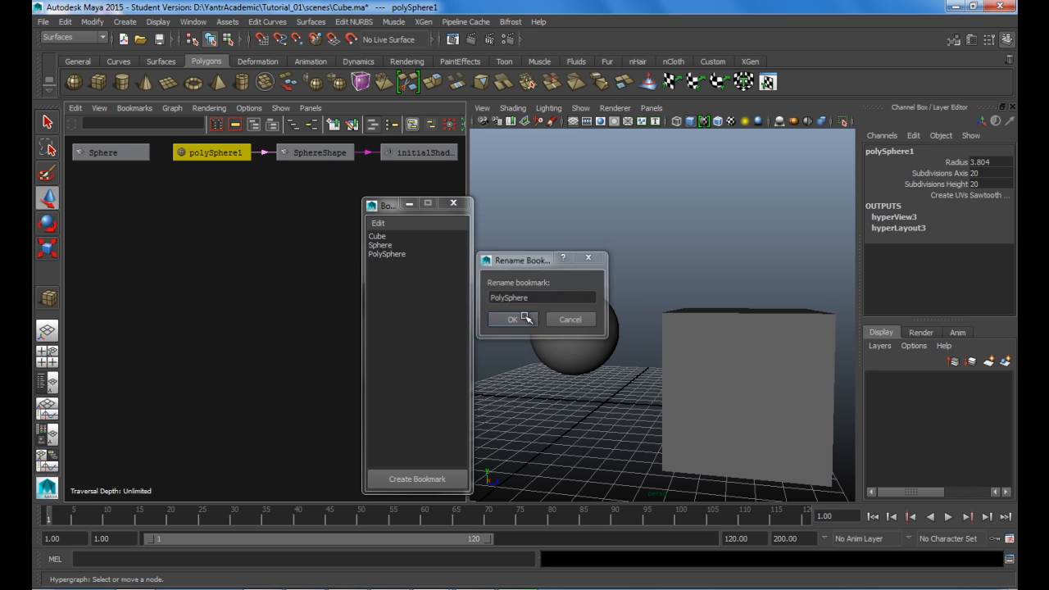
click(408, 202)
- Return to the scene hierarchy, graph the Cube node's input and output connections, and select the polyCube1 node
click(296, 125)
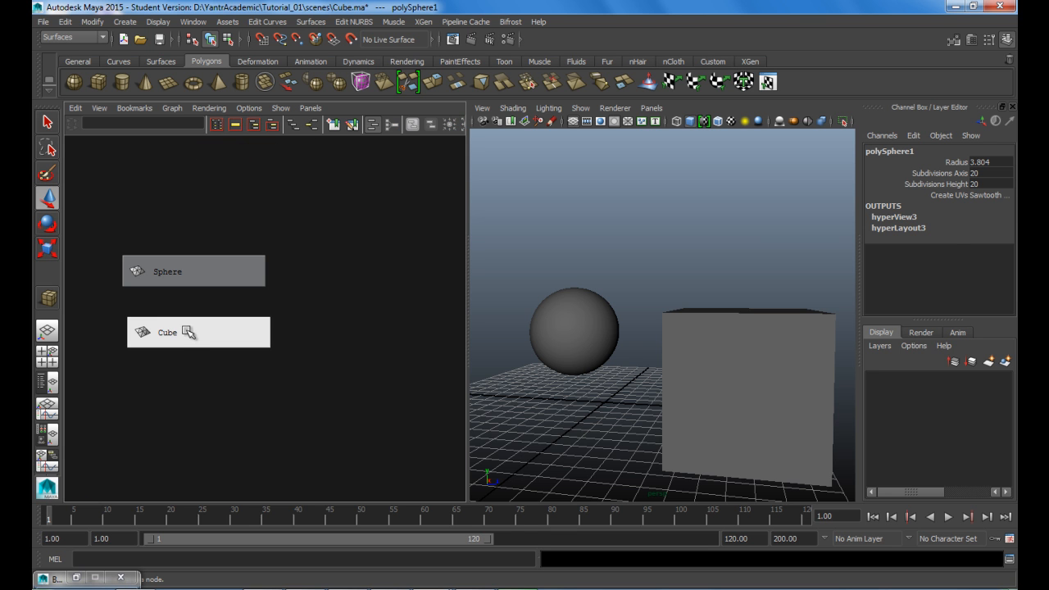
click(187, 332)
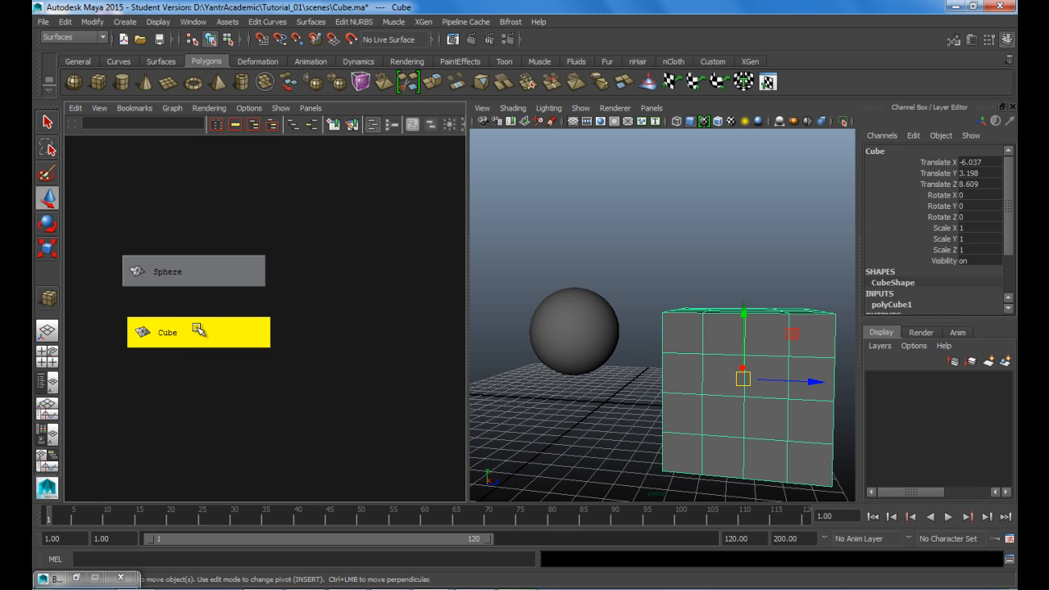
click(311, 124)
click(199, 154)
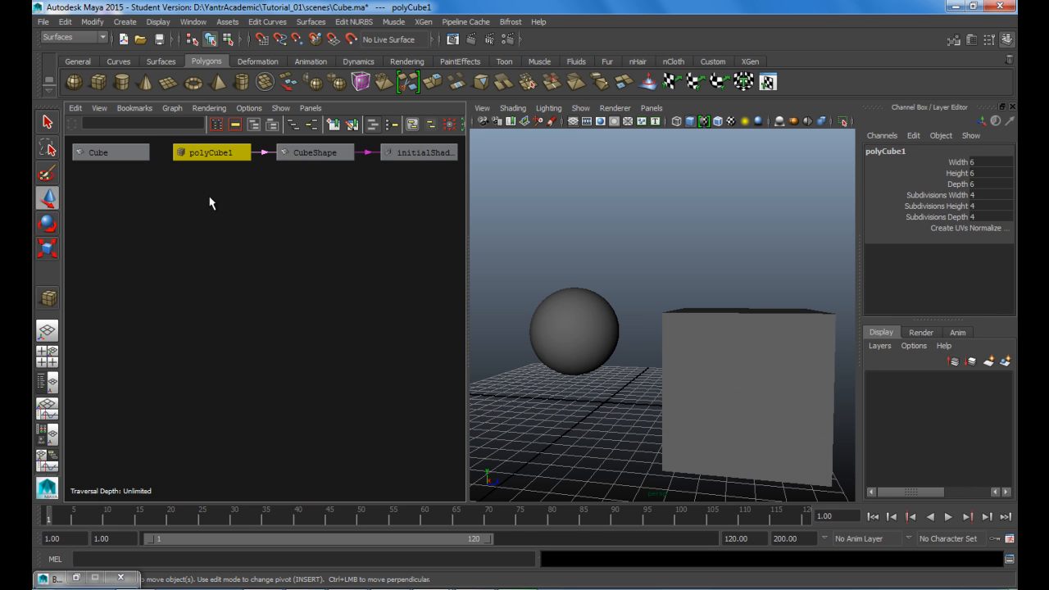
- Restore the sphere's connections with the PolySphere bookmark, then select polySphere1 and open its Subdivisions Axis value for editing
click(76, 577)
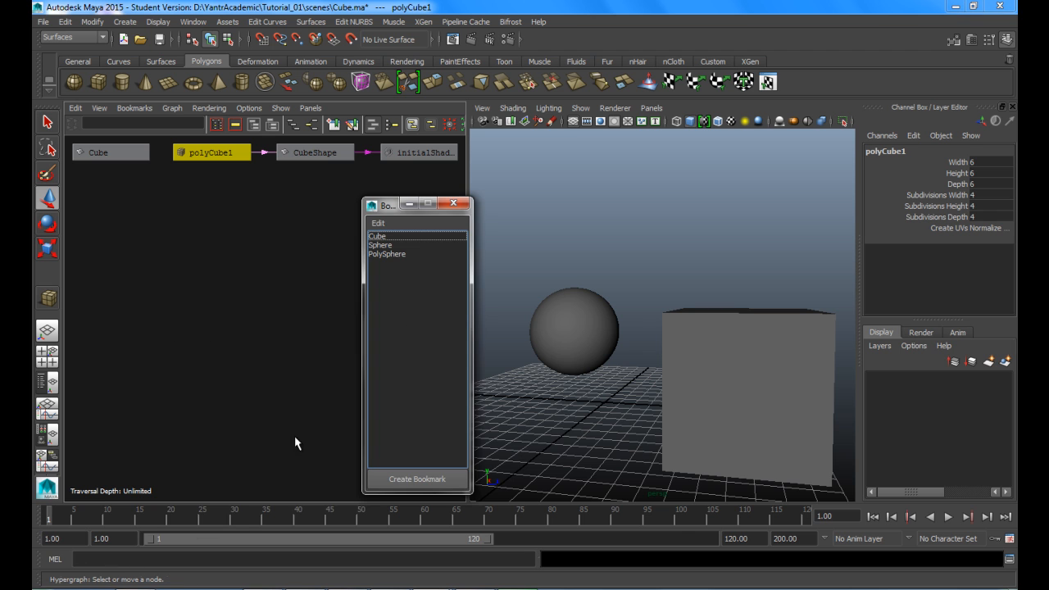
double_click(395, 255)
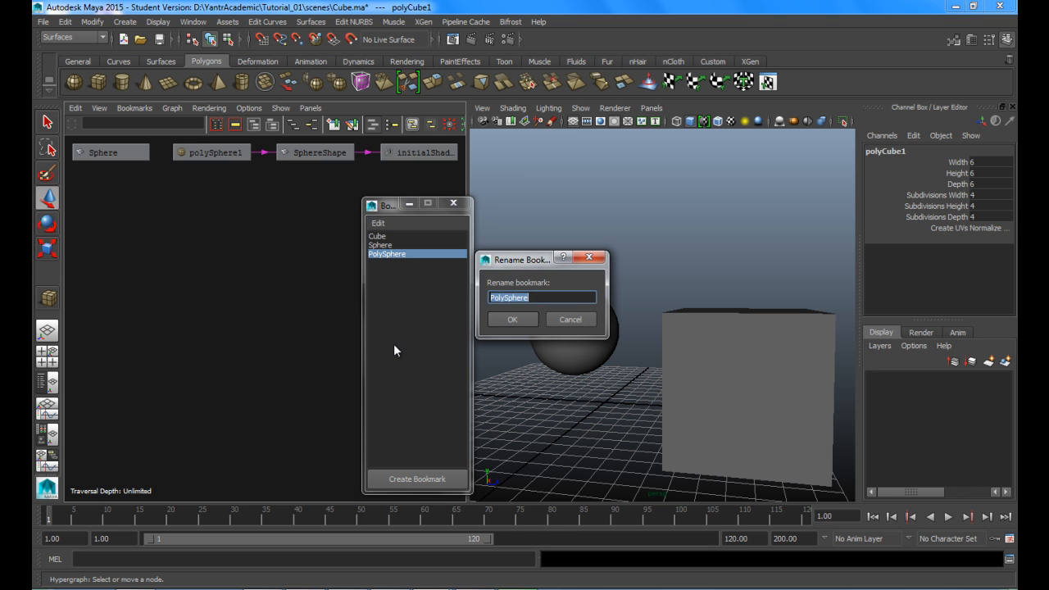
click(578, 322)
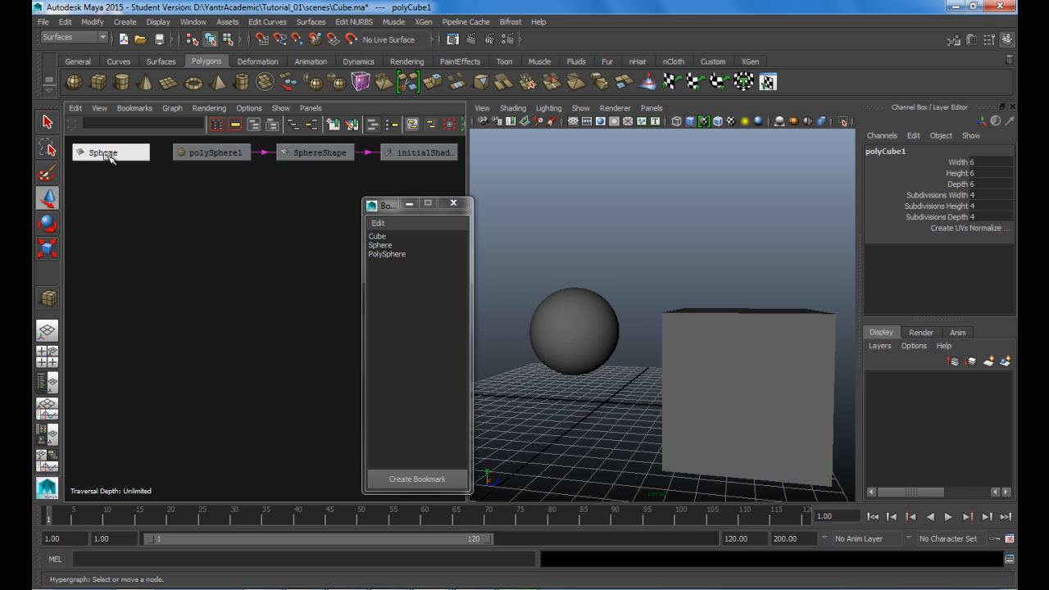
click(234, 161)
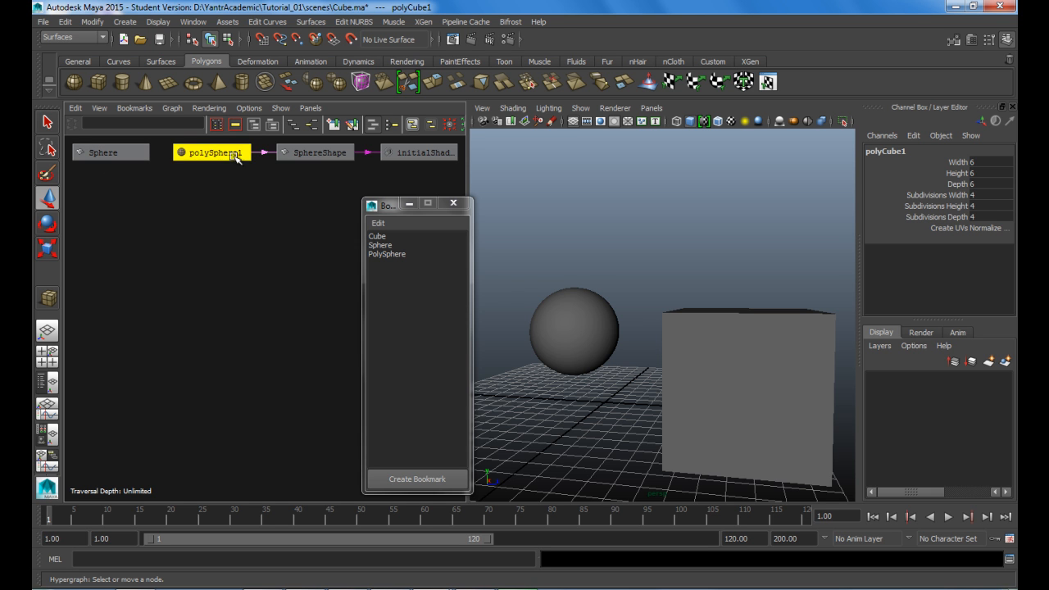
double_click(971, 173)
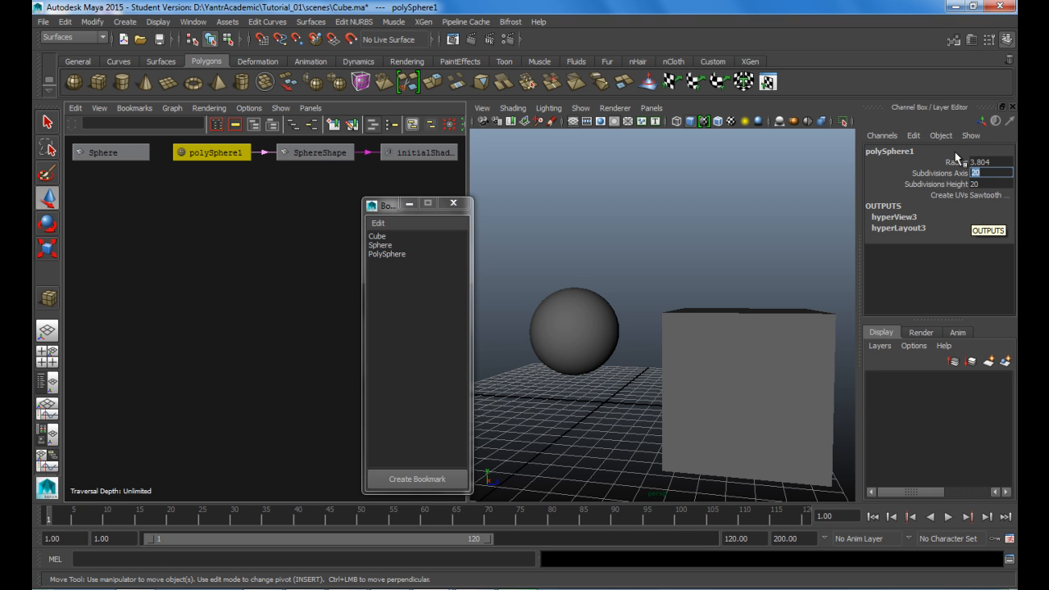
click(411, 205)
- Examine the sphere's connection graph around the polySphere1 node from different distances in the Hypergraph
alt+middle_drag(227, 283, 287, 380)
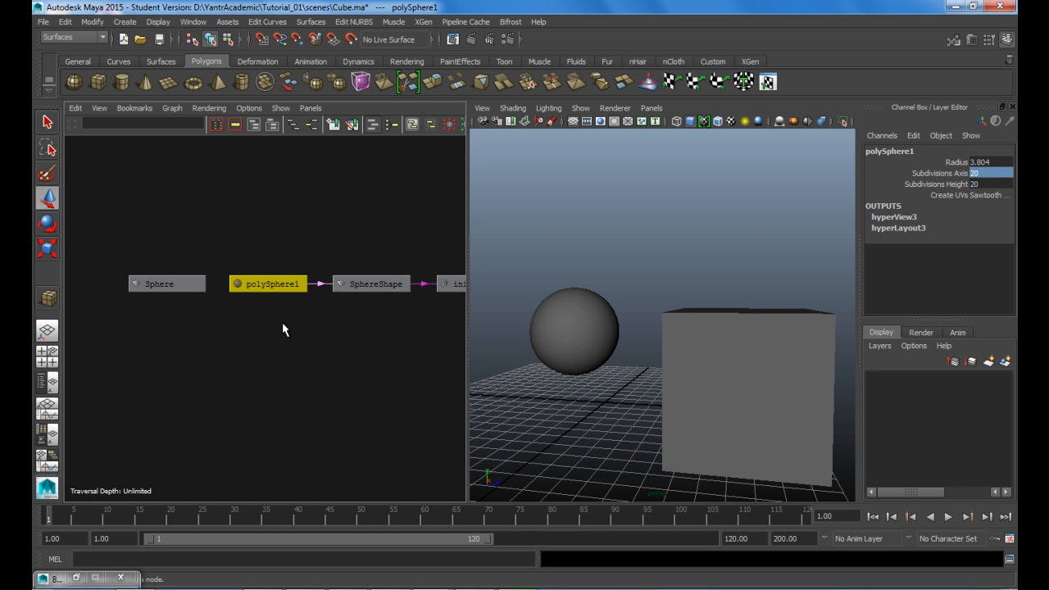
scroll(293, 309, up, 3)
scroll(286, 276, up, 1)
scroll(286, 270, down, 3)
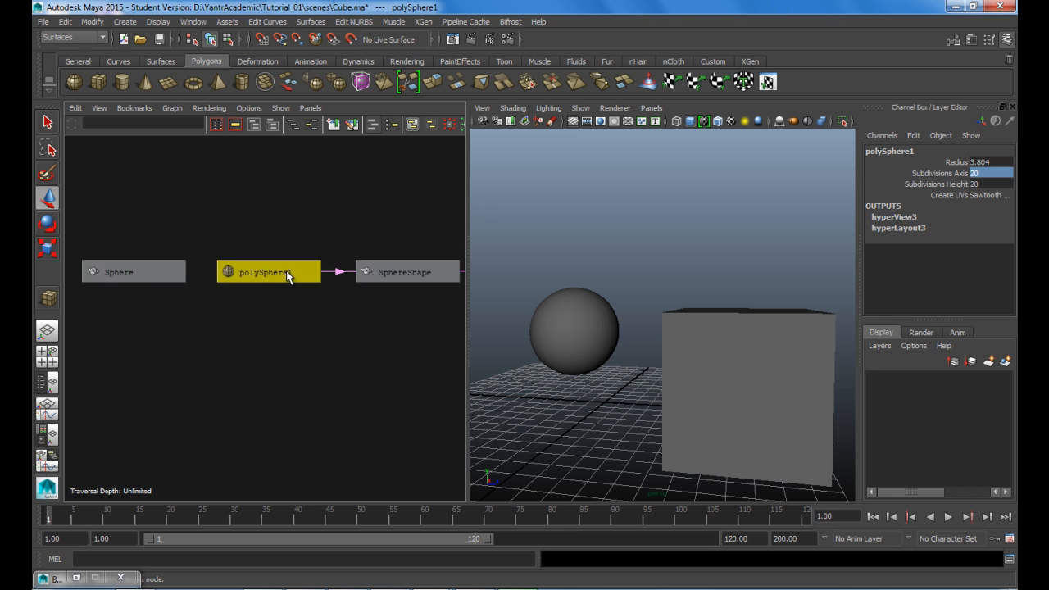
mouse_move(294, 337)
alt+middle_down()
mouse_move(335, 405)
mouse_move(293, 298)
mouse_move(269, 344)
mouse_move(274, 336)
alt+middle_up()
scroll(266, 295, up, 2)
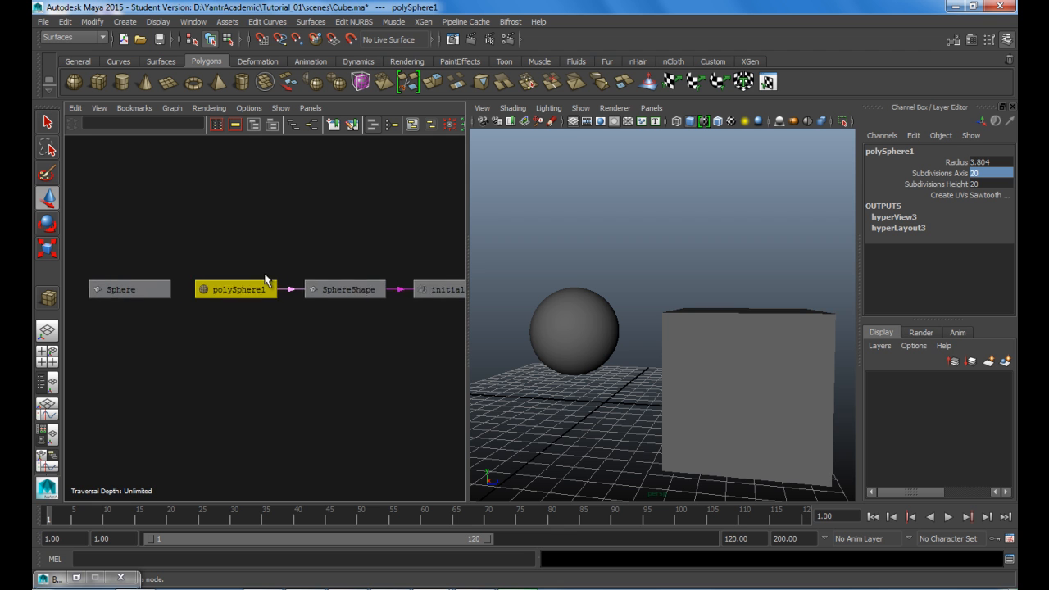
alt+middle_drag(287, 286, 296, 345)
alt+middle_drag(282, 391, 321, 312)
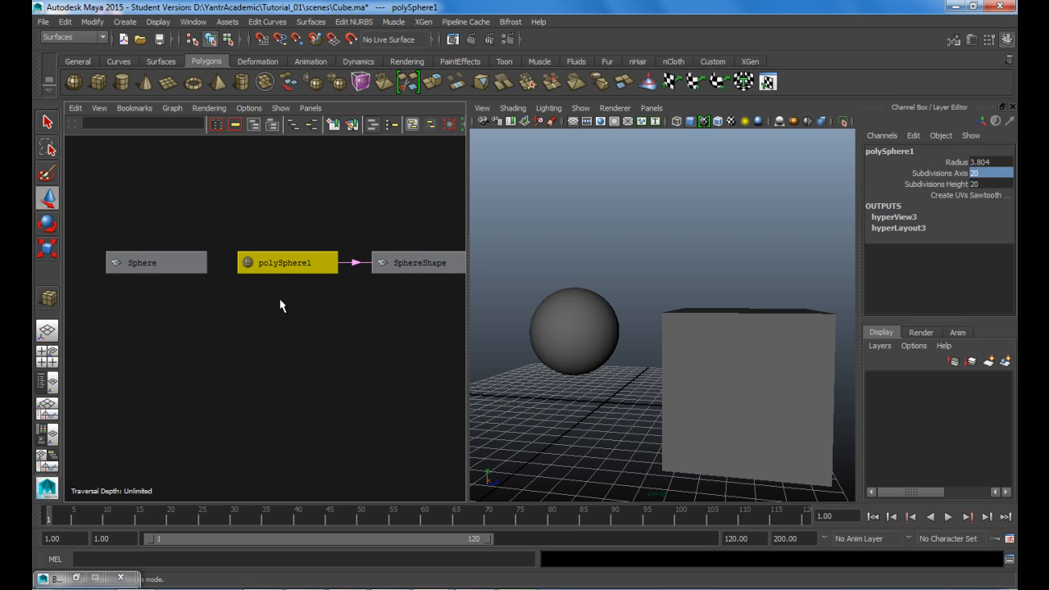
scroll(278, 292, up, 7)
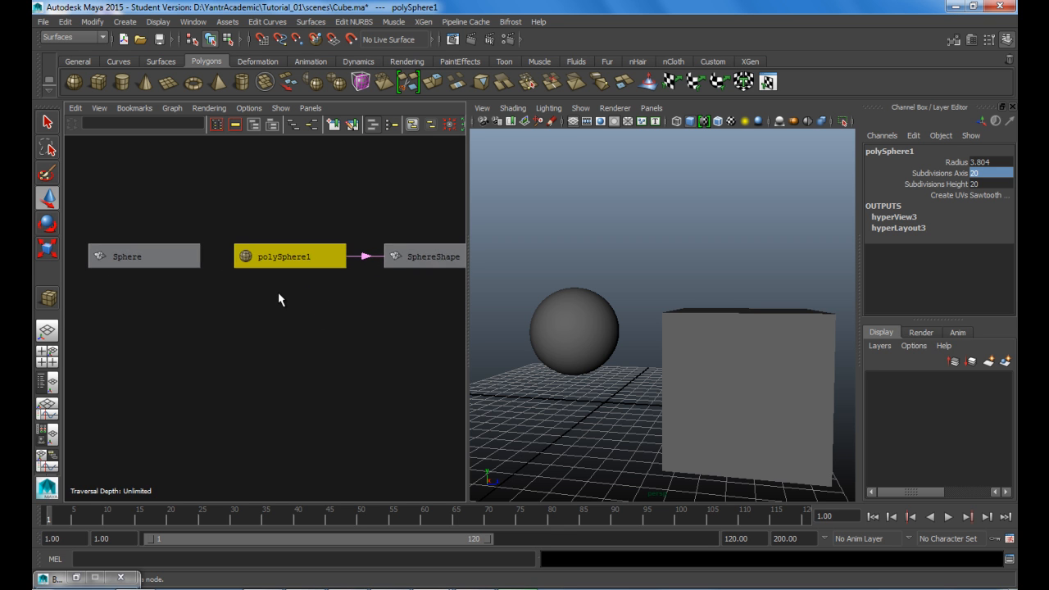
scroll(279, 293, down, 3)
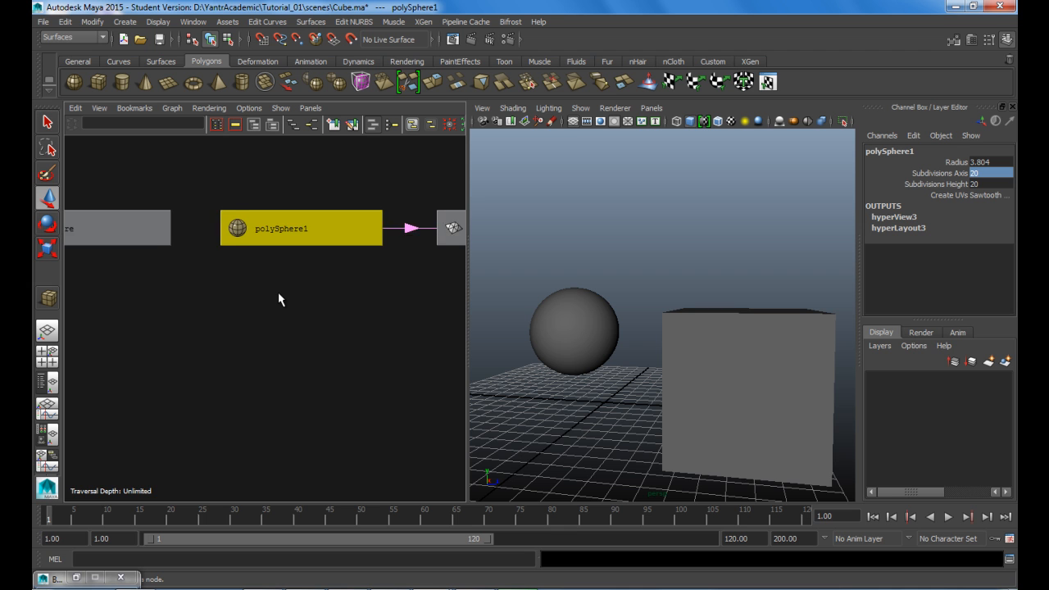
alt+middle_drag(290, 308, 358, 309)
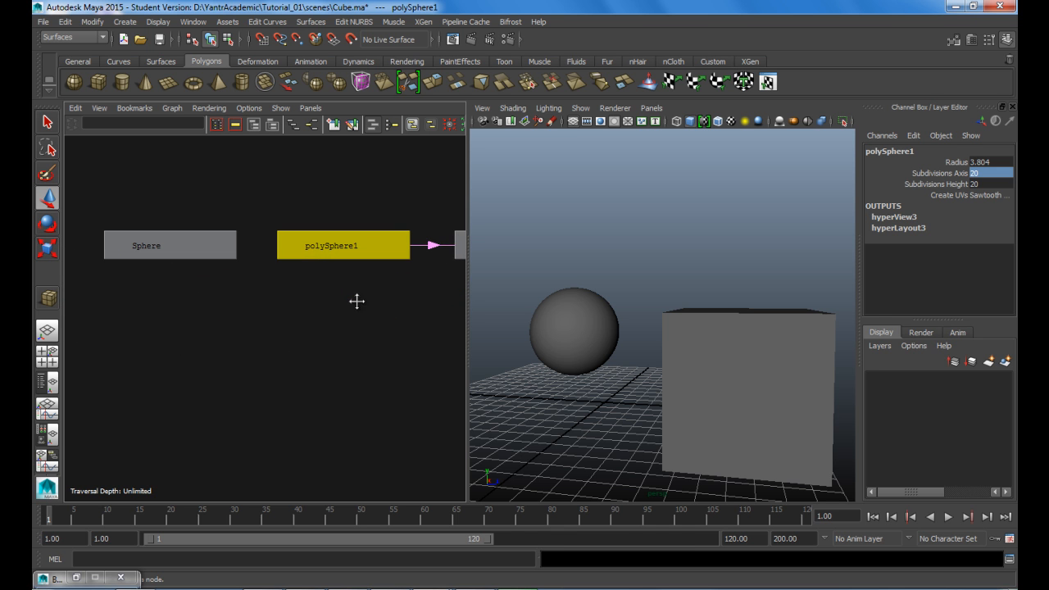
- Return the Hypergraph to the scene hierarchy and bring back the list of saved bookmarks
click(292, 125)
alt+middle_drag(304, 374, 352, 364)
alt+middle_drag(376, 313, 367, 319)
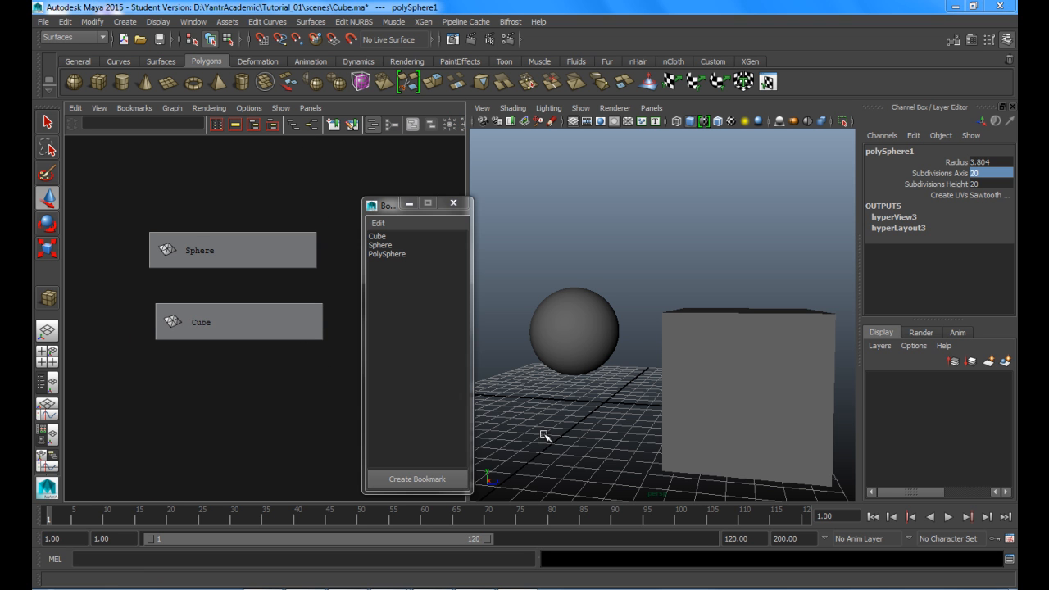
alt+drag(543, 435, 543, 355)
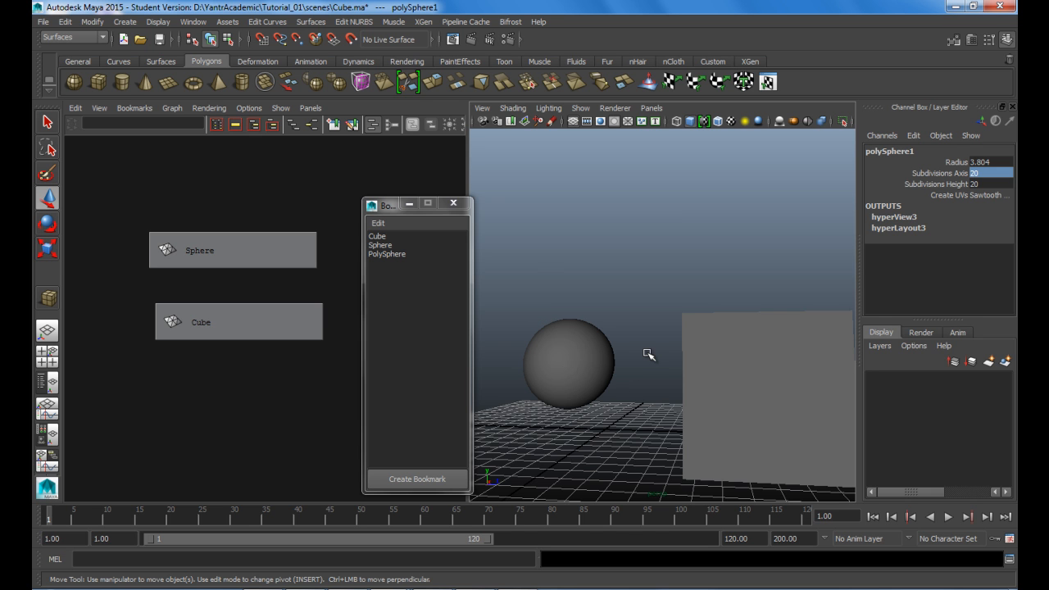
mouse_move(636, 363)
alt+mouse_down()
mouse_move(627, 388)
mouse_move(597, 388)
mouse_move(609, 398)
mouse_move(620, 379)
mouse_move(622, 411)
mouse_move(628, 382)
alt+mouse_up()
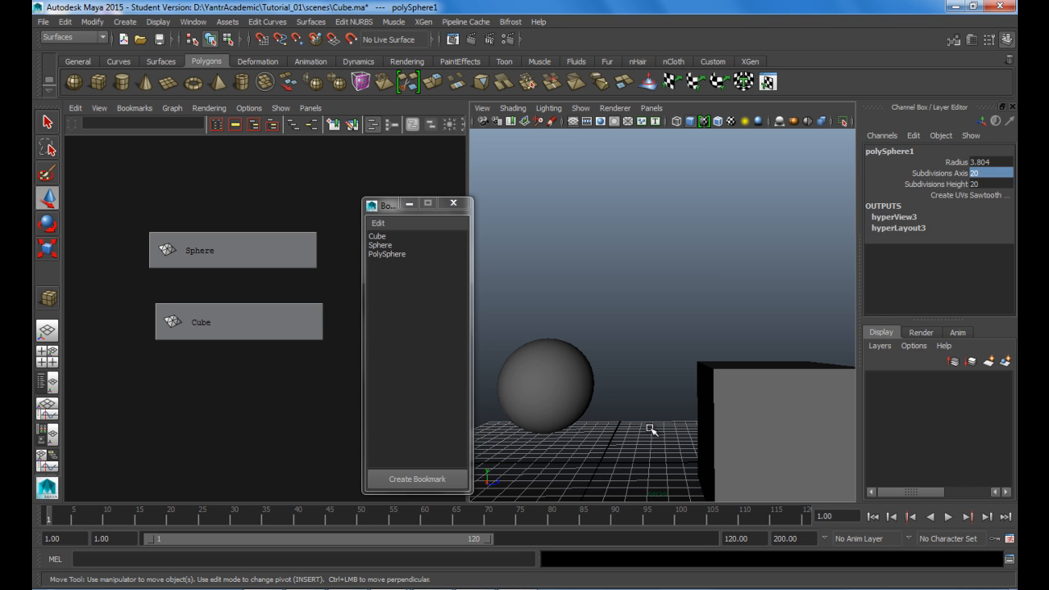
alt+middle_drag(650, 430, 632, 407)
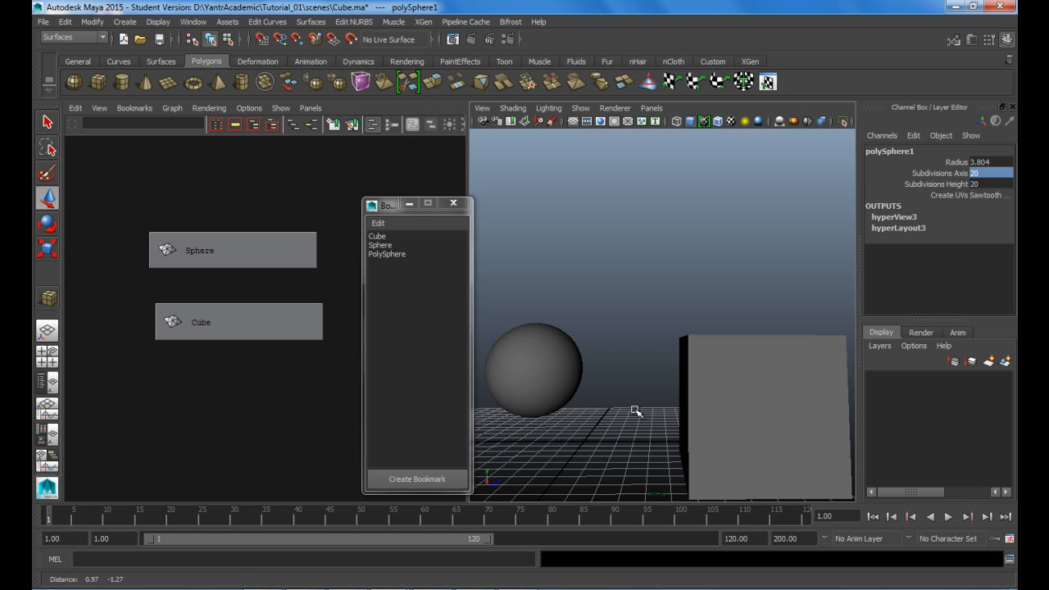